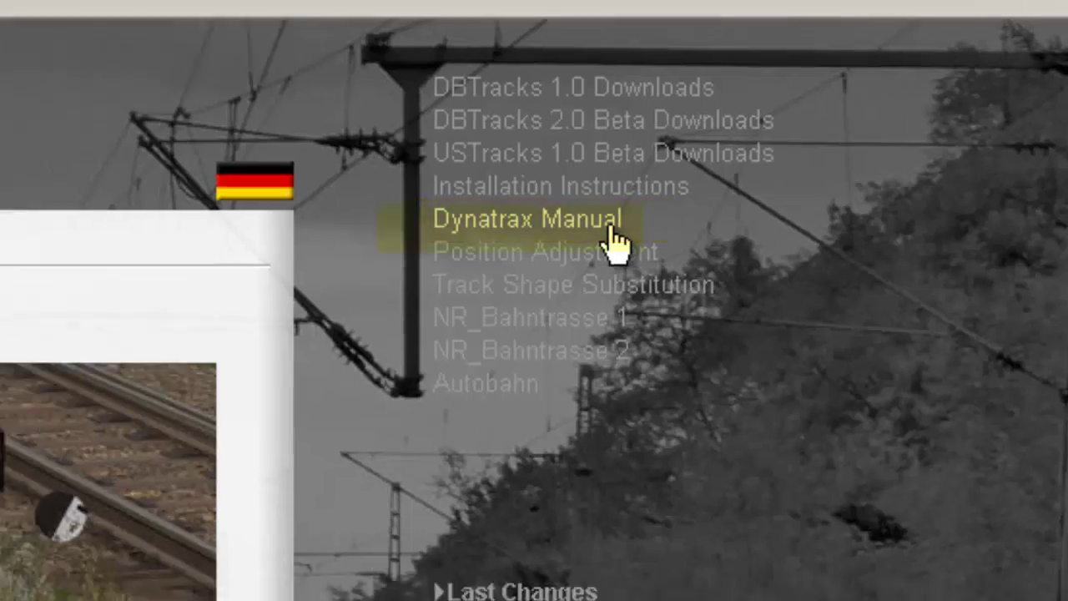
Open the Dynatrax Manual's Setup Requirements section and save the Dynatrax_v0.62.rar archive.
click(580, 236)
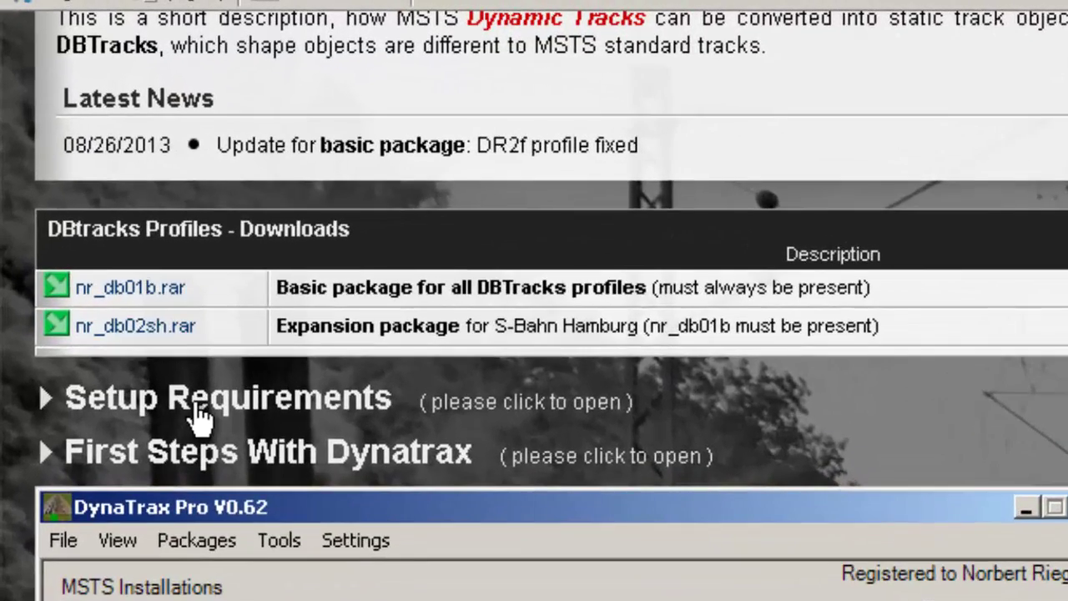
click(200, 413)
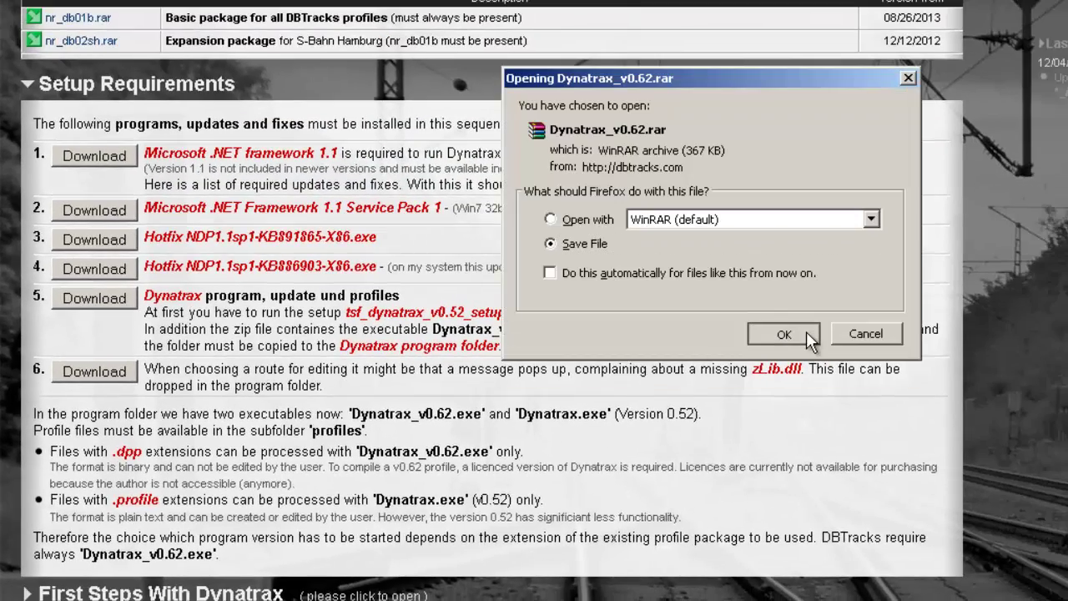
click(806, 331)
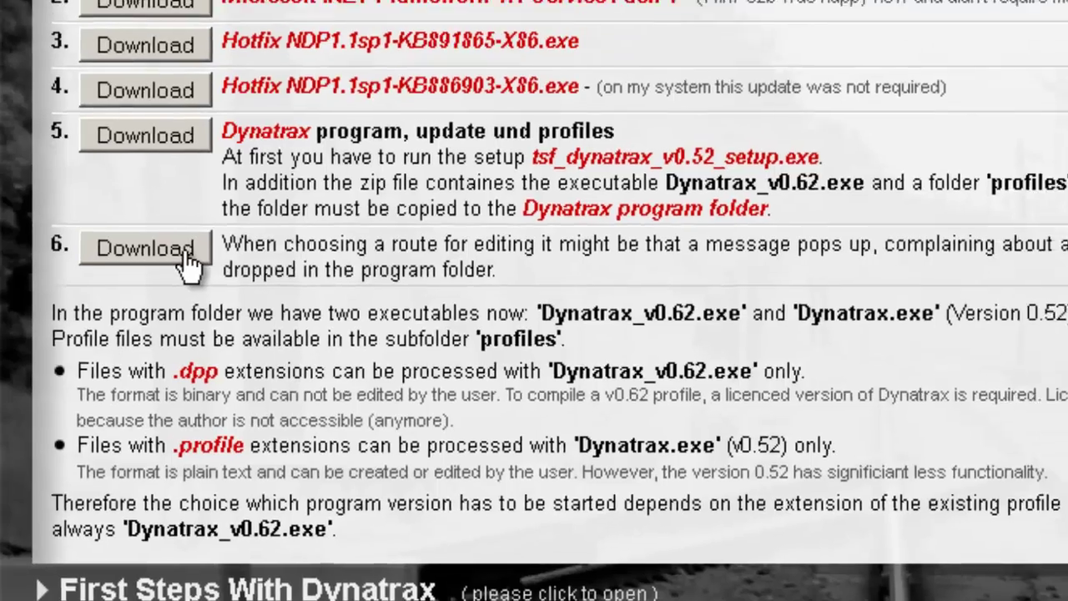
Download the zLib.dll file and save the DBTracks basic profile package nr_db01b.rar.
click(200, 238)
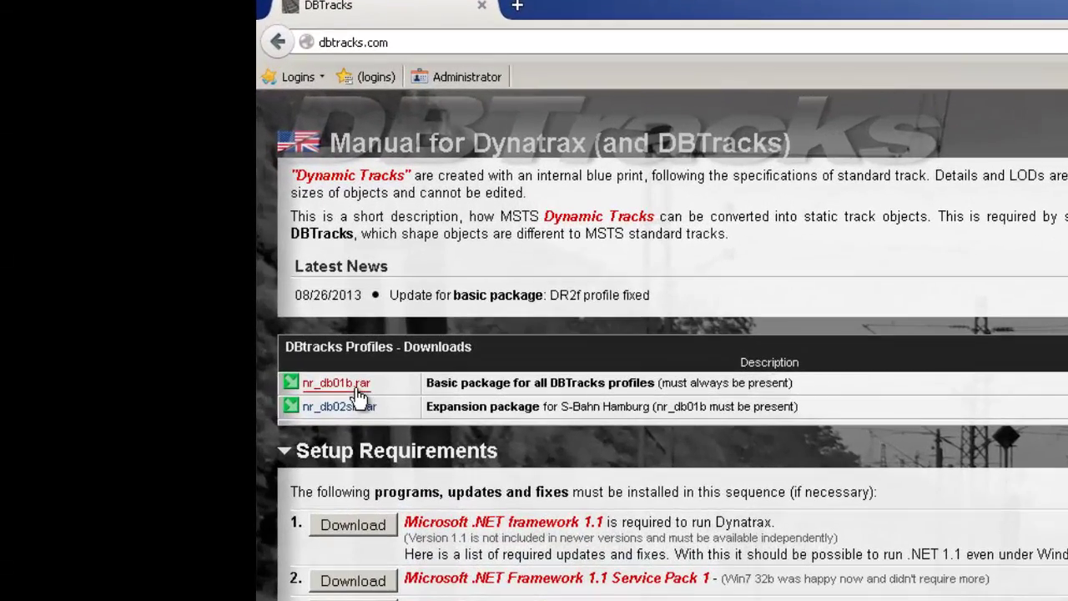
click(354, 386)
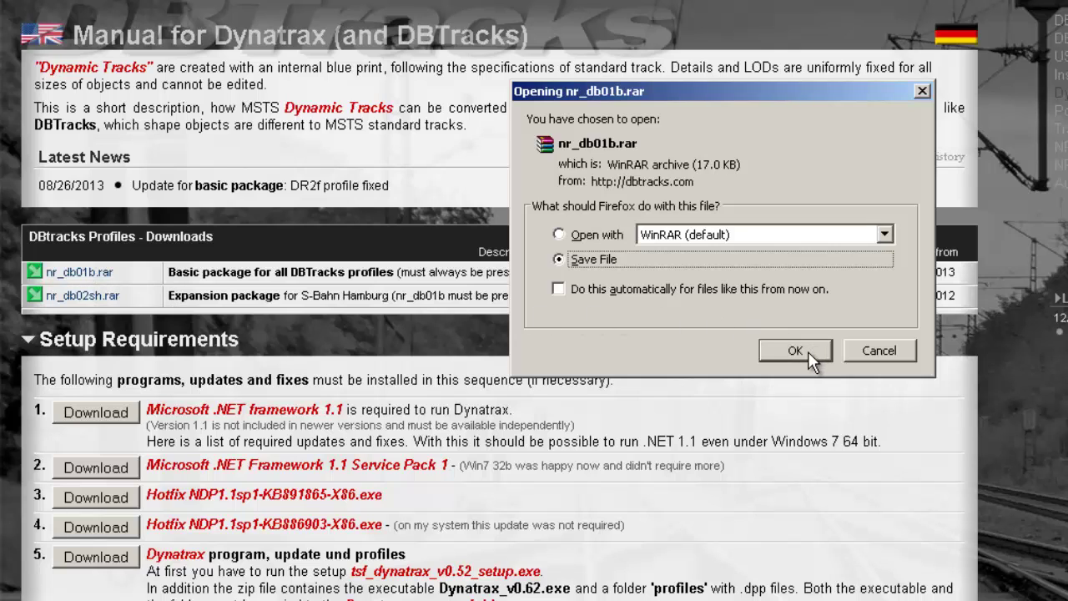
click(806, 352)
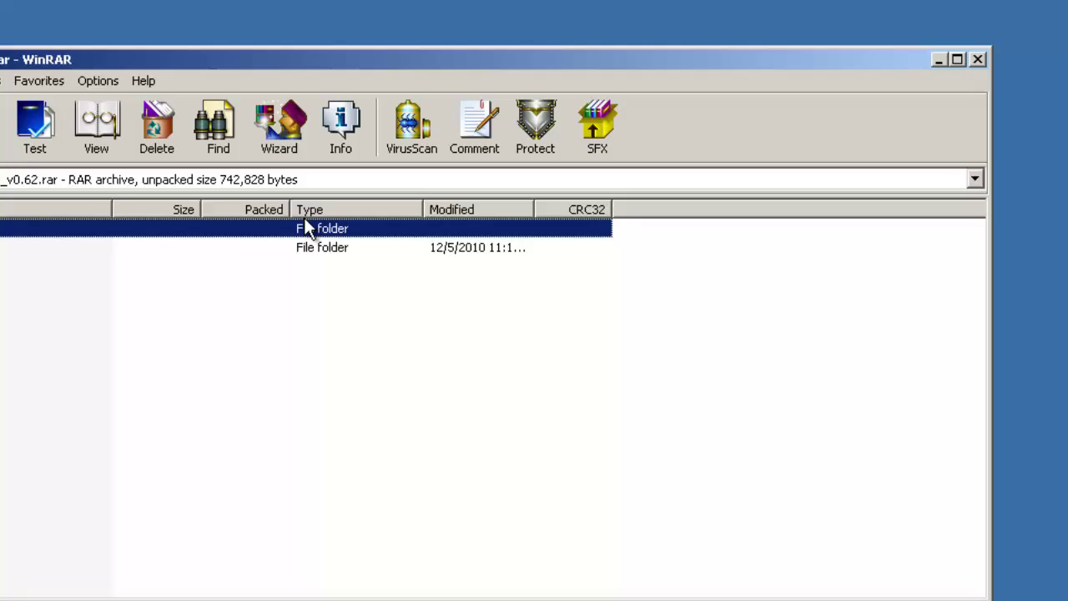
Install DynaTrax V0.52b from tsf_dynatrax_v0.52_setup.exe in the archive to C:\Program Files (x86)\trainsimfiles\DynaTrax, creating the directory and not launching the program.
double_click(120, 231)
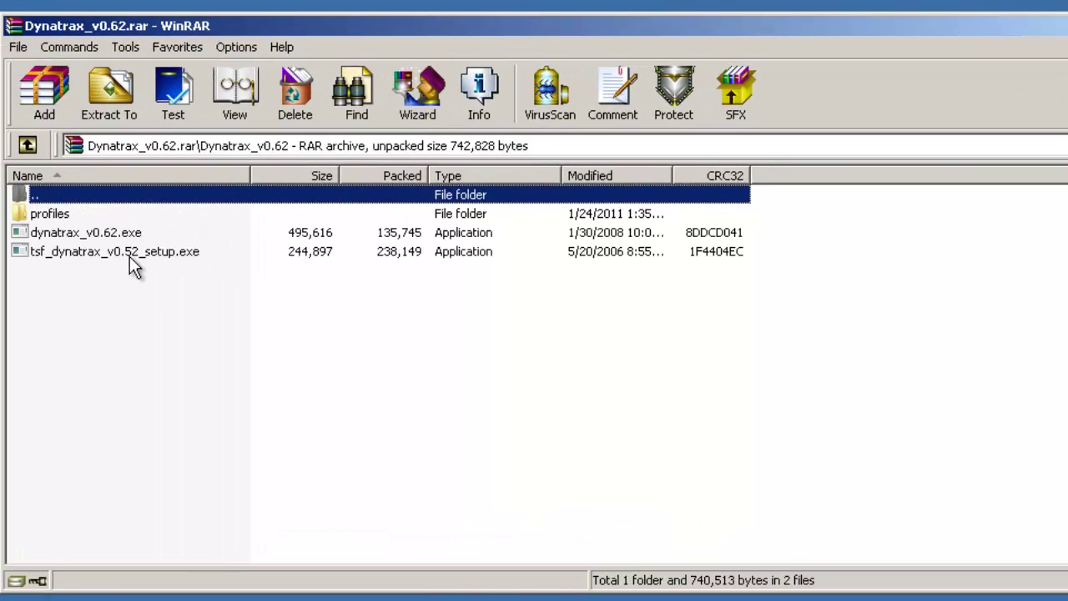
double_click(129, 256)
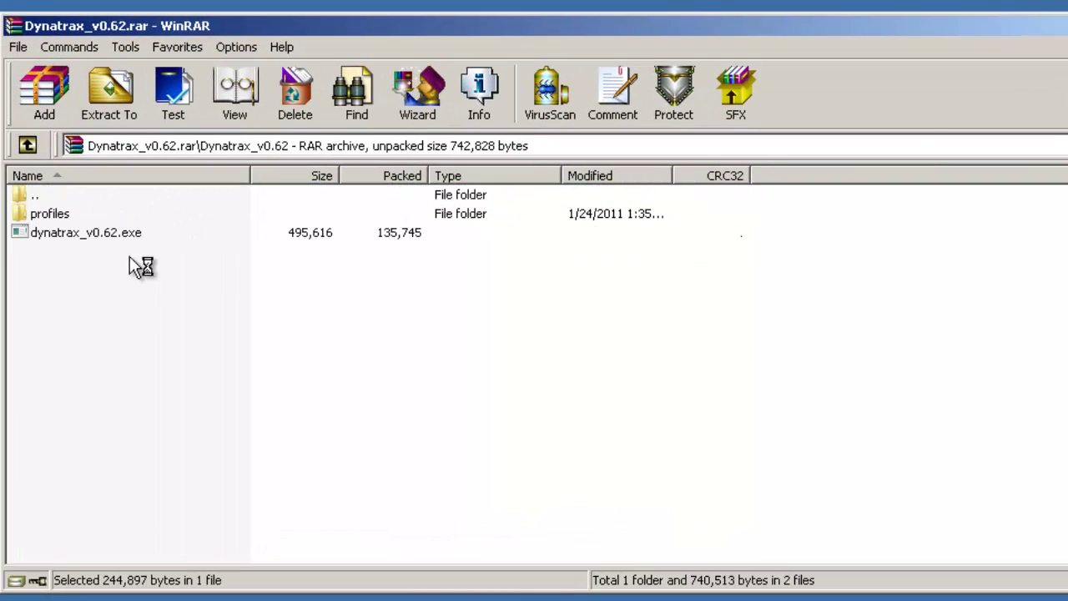
click(778, 498)
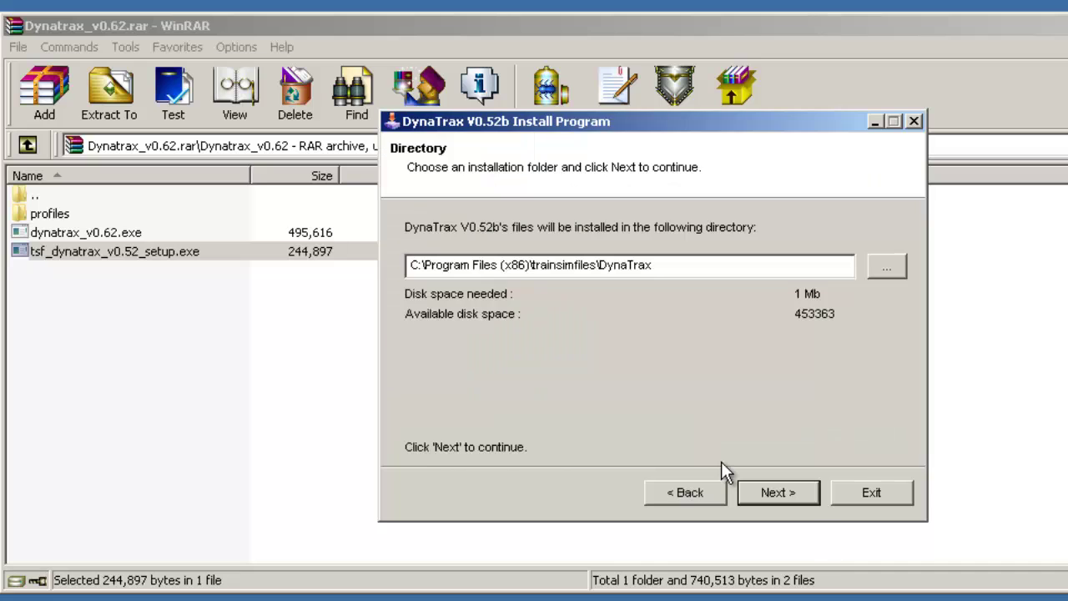
click(774, 491)
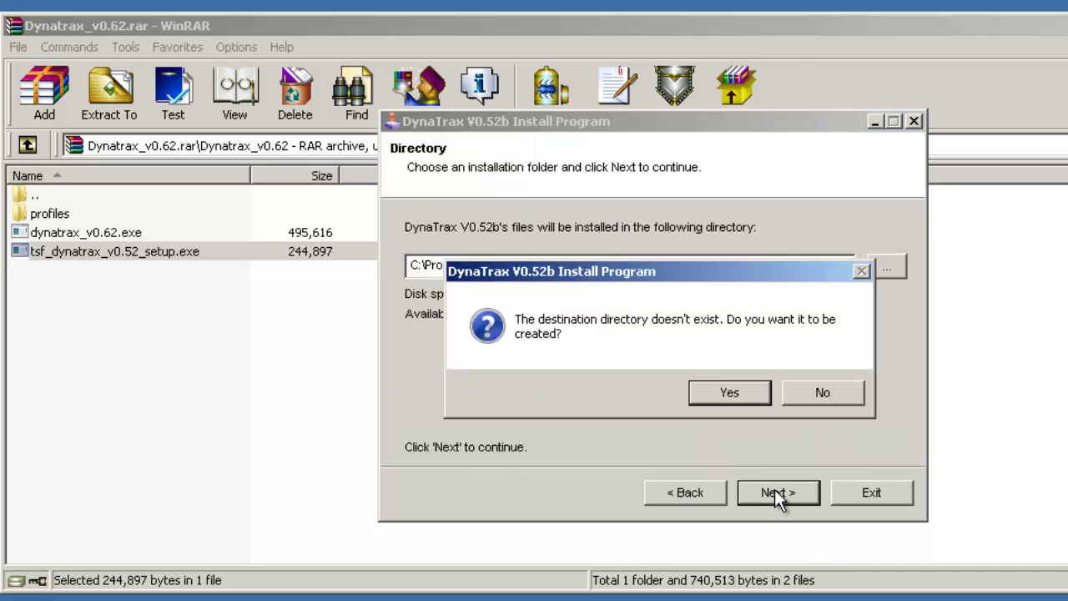
click(722, 388)
click(778, 495)
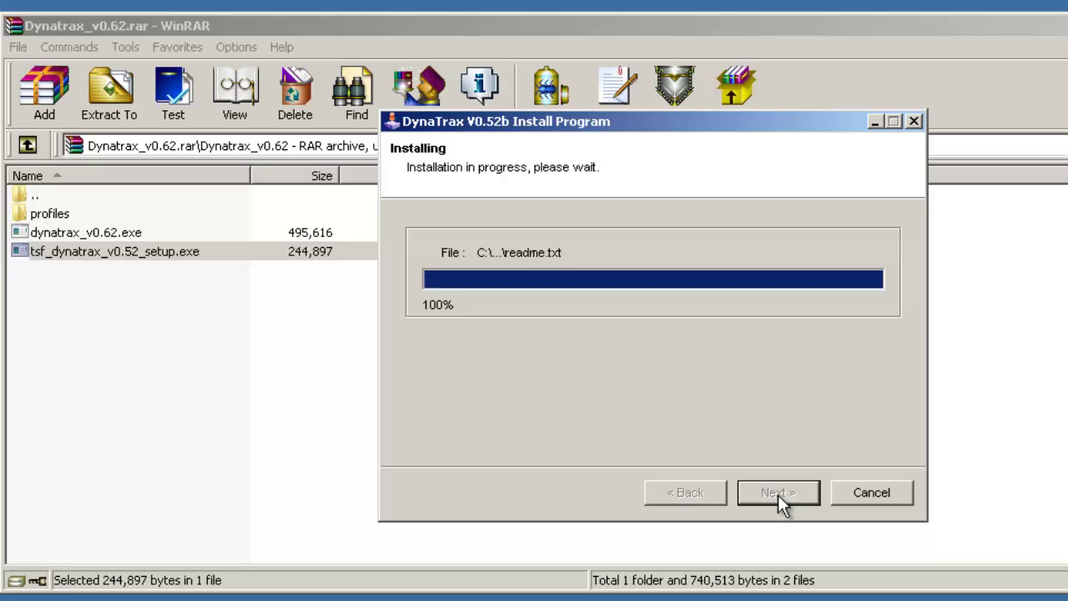
click(537, 344)
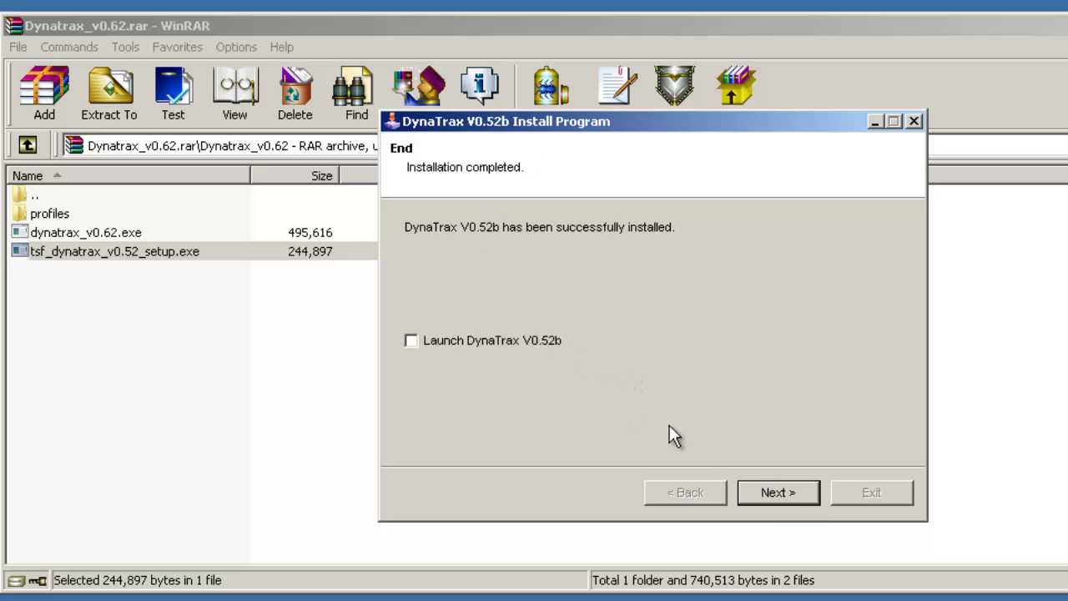
click(769, 489)
click(876, 492)
Open the installation folder C:\Program Files (x86)\trainsimfiles\DynaTrax in Windows Explorer.
key(super)
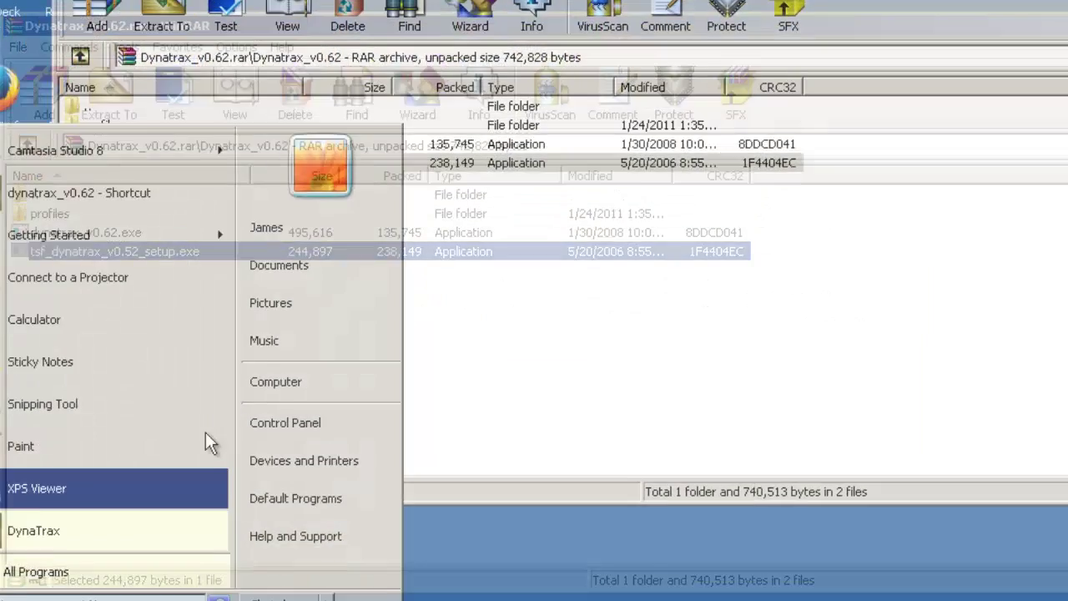
click(273, 384)
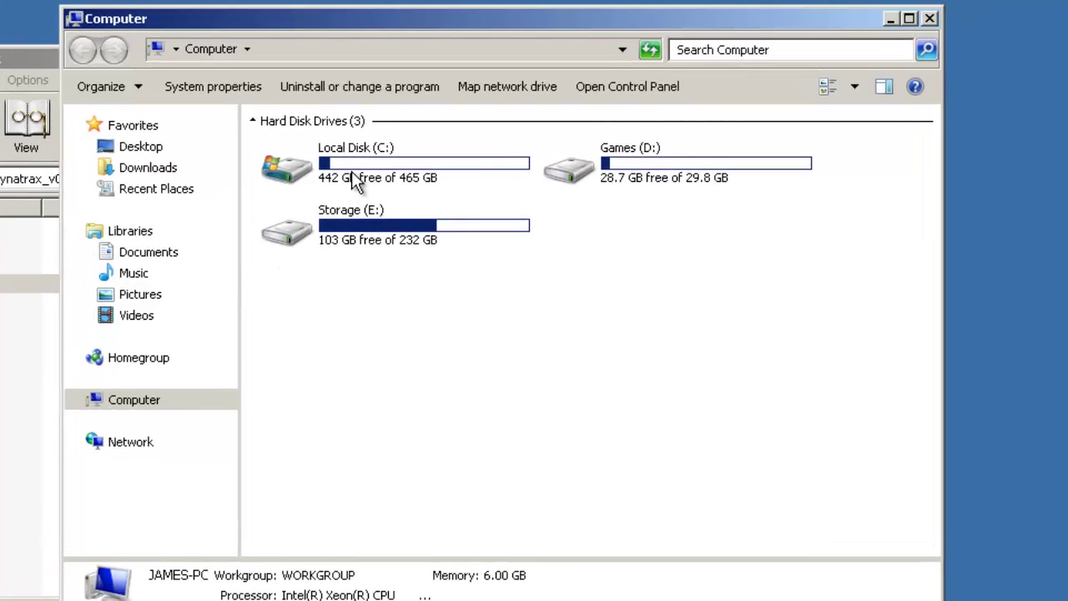
double_click(405, 136)
double_click(604, 266)
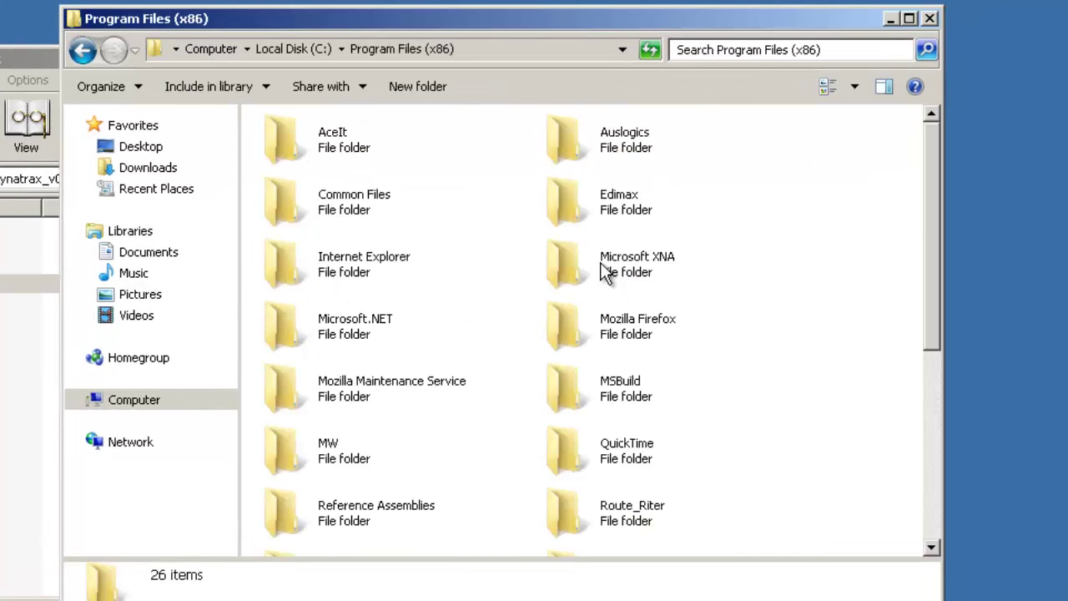
scroll(375, 394, down, 5)
double_click(351, 289)
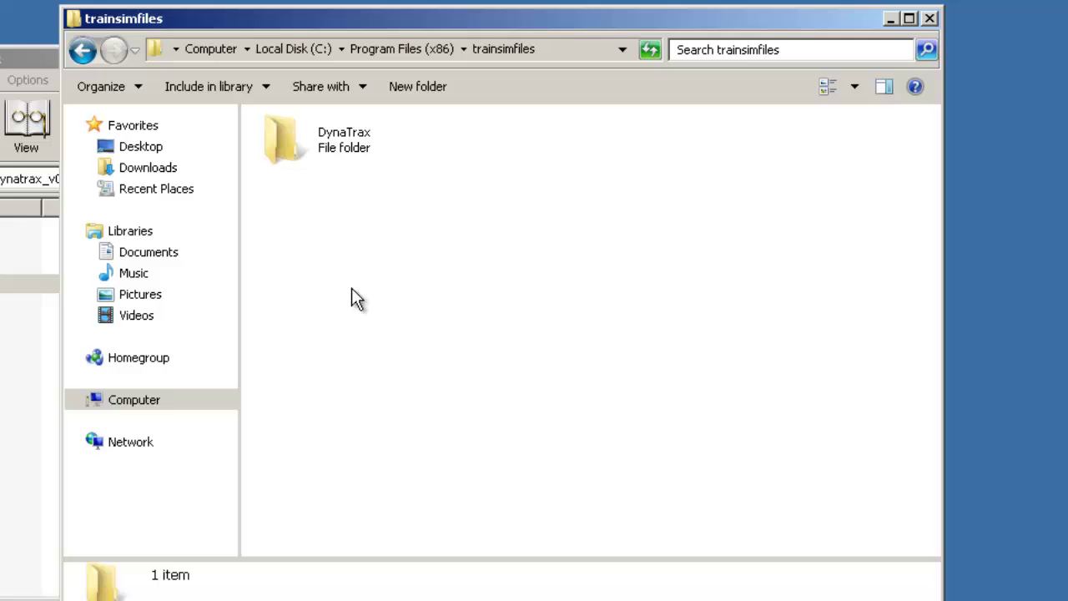
double_click(321, 152)
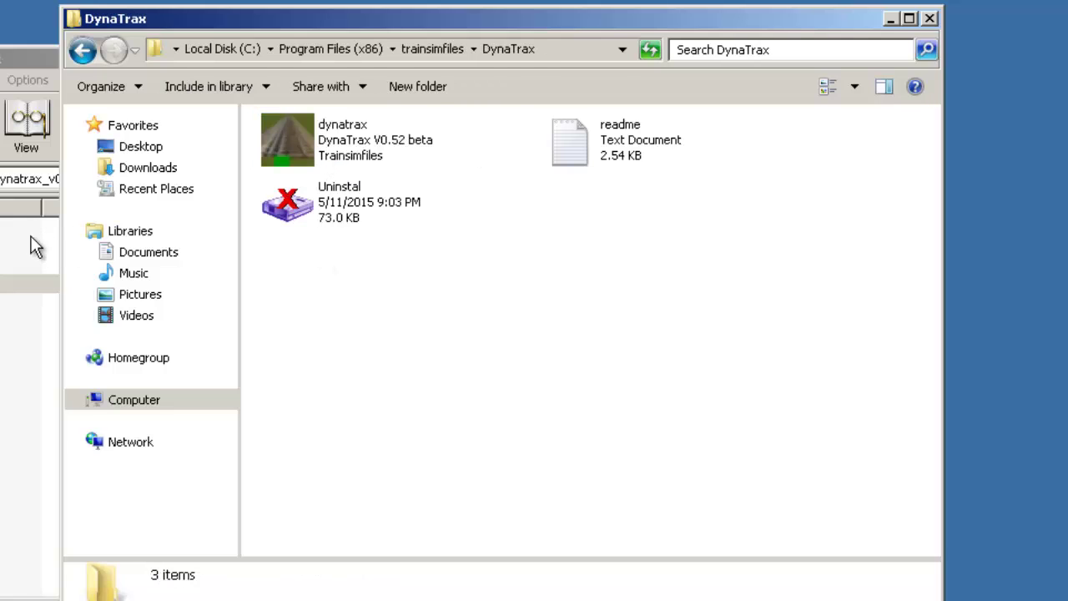
Copy dynatrax_v0.62.exe and the profiles folder from the archive into the DynaTrax folder, and nr_db01b.dpp into its profiles subfolder.
click(25, 266)
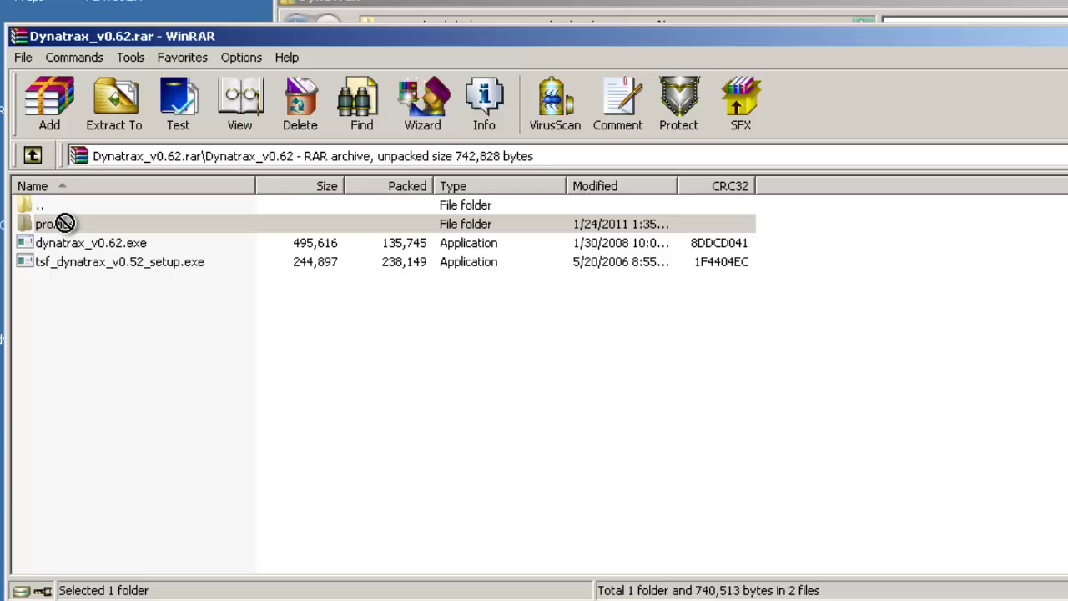
drag(65, 223, 171, 597)
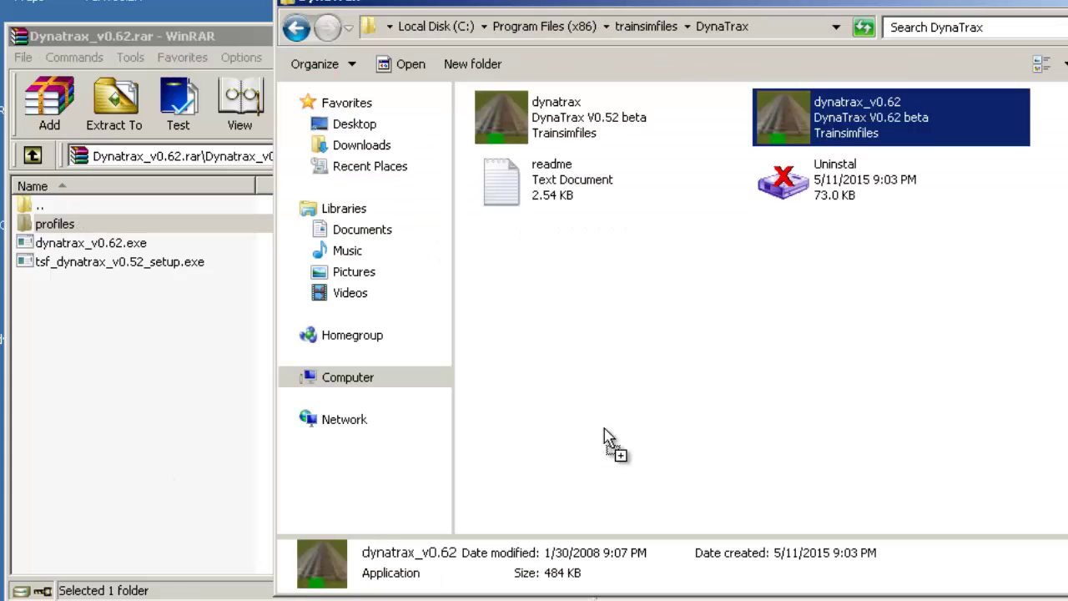
drag(604, 430, 628, 388)
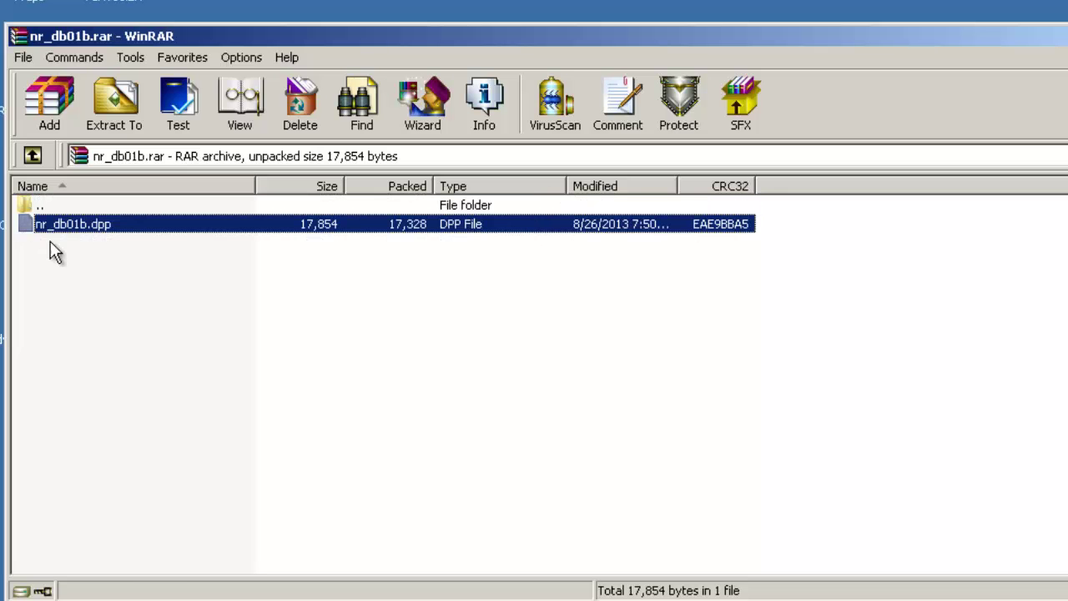
key(alt+Tab)
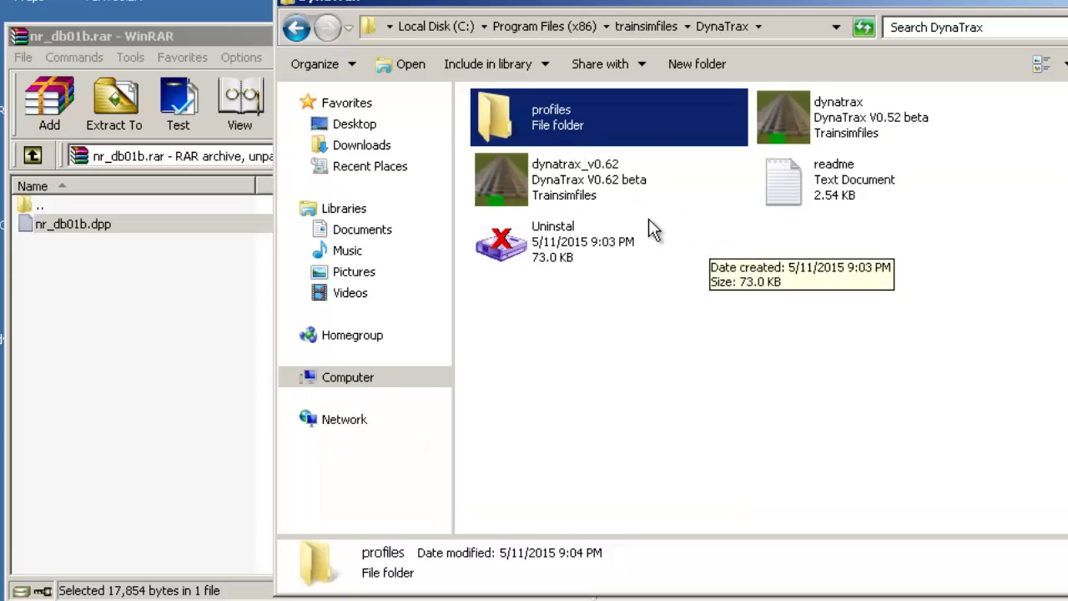
Create a desktop shortcut for dynatrax_v0.62 and launch the program from it.
click(565, 195)
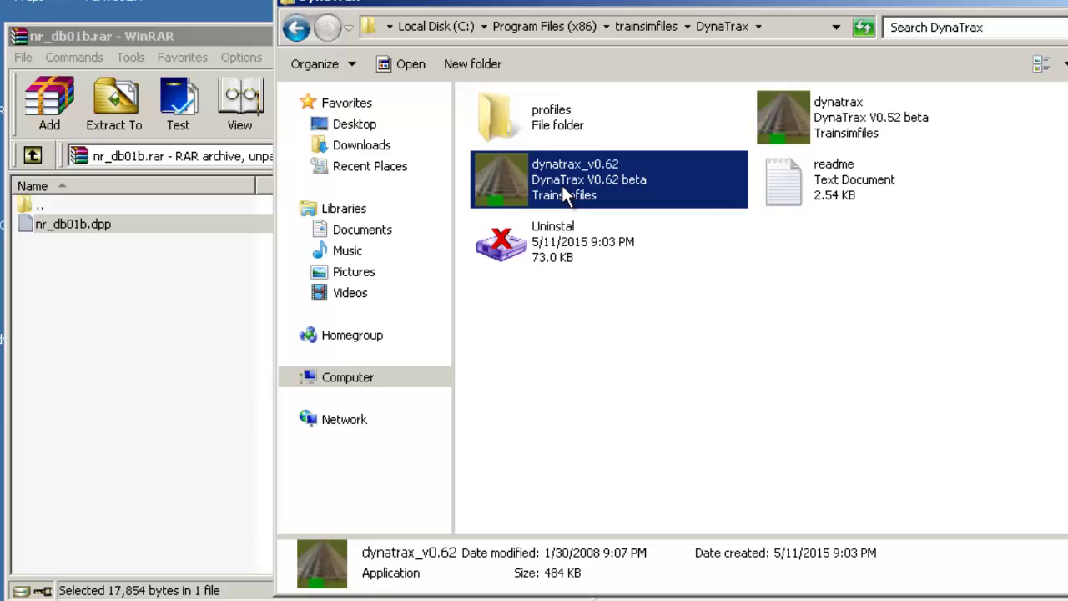
right_click(562, 186)
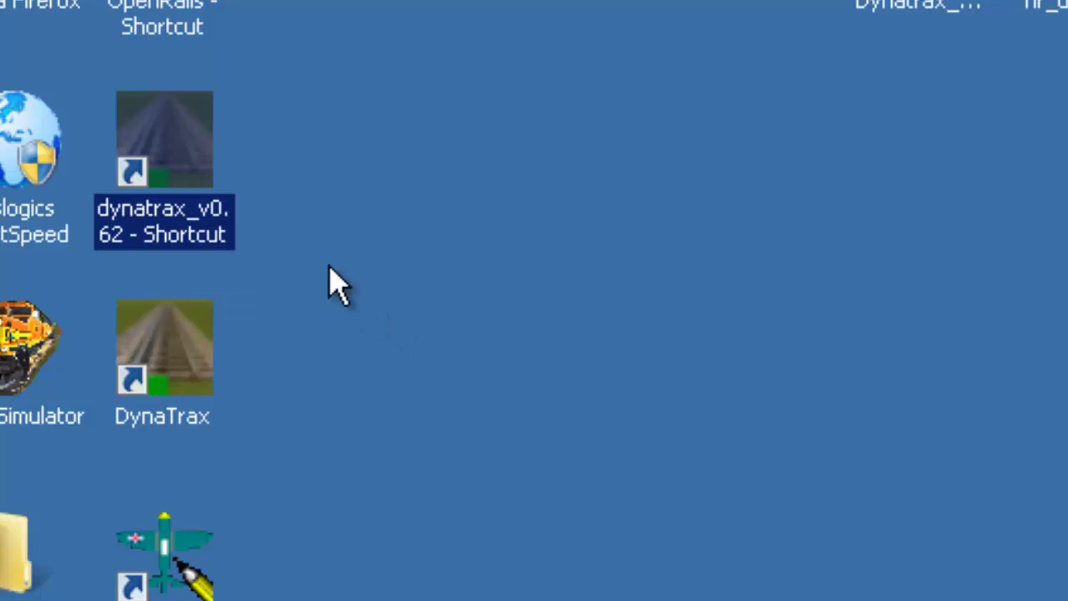
mouse_move(215, 209)
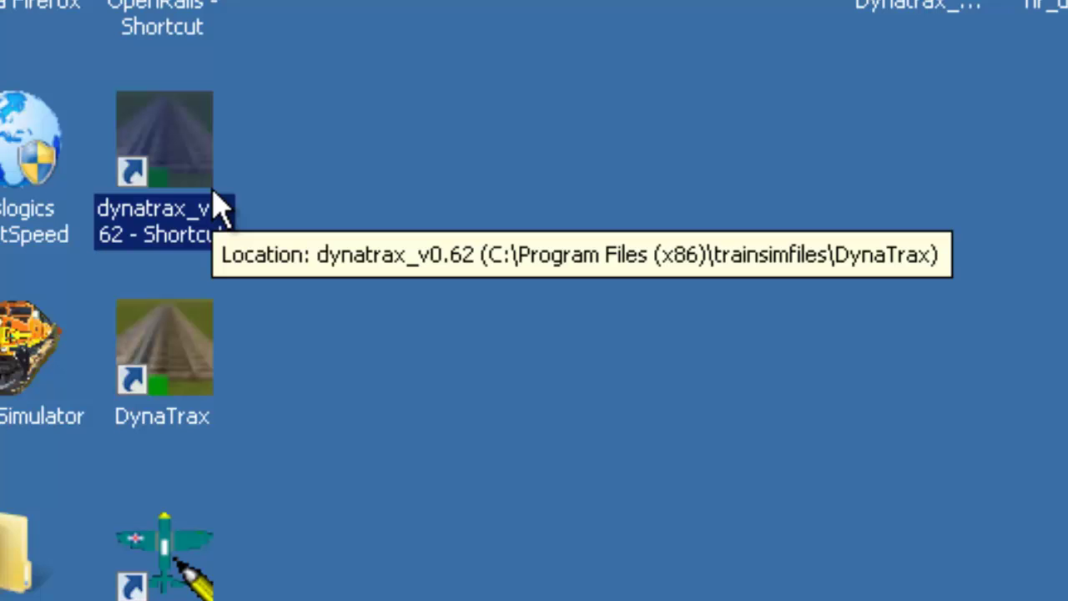
double_click(172, 208)
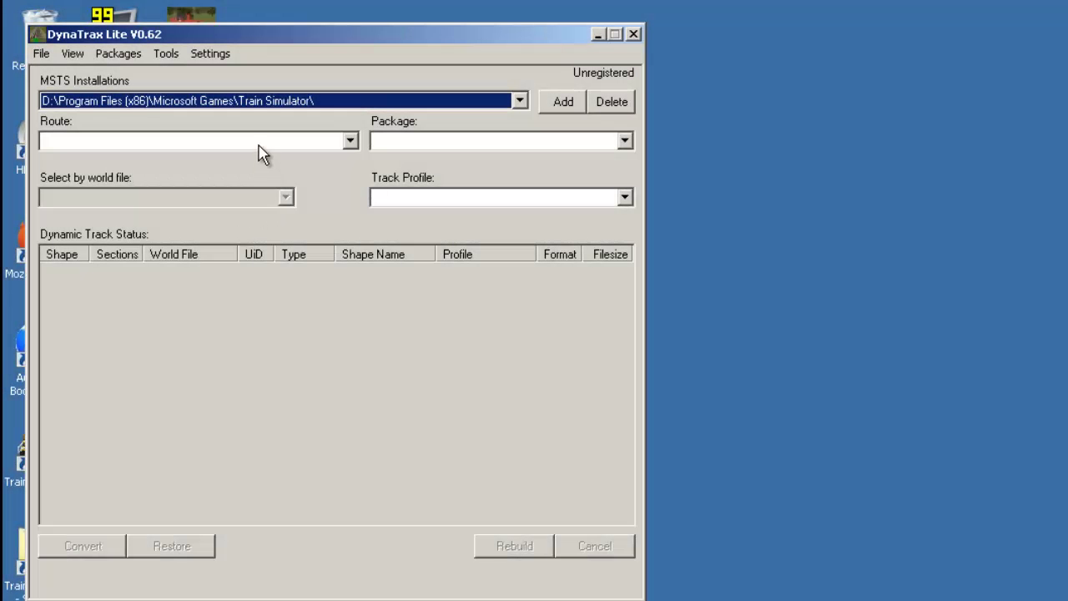
Load the Pocahontas District route and choose the DBTracks Basic package.
click(258, 142)
click(251, 161)
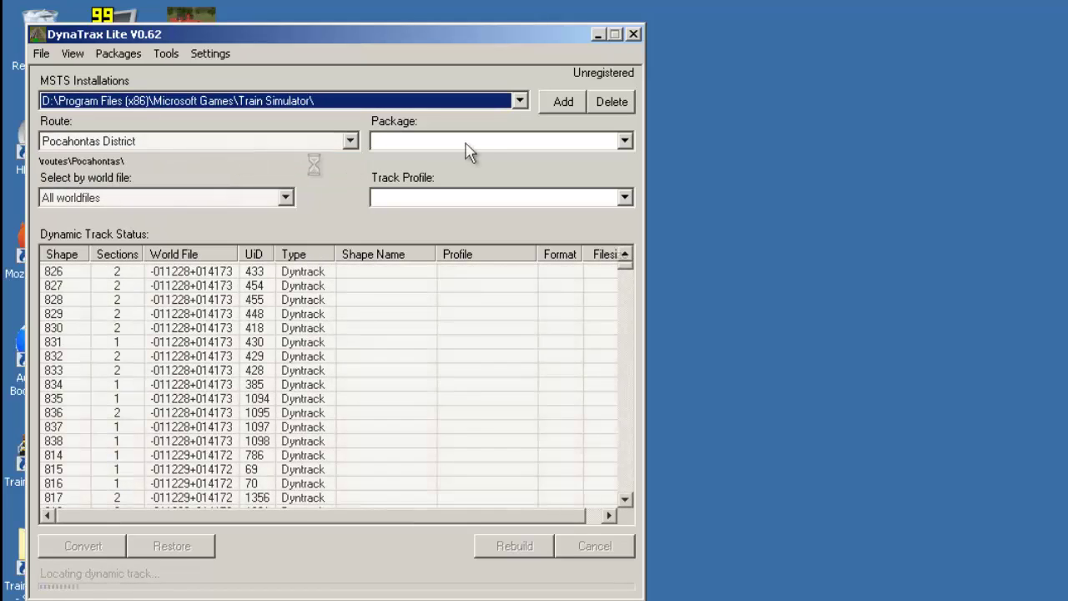
click(466, 144)
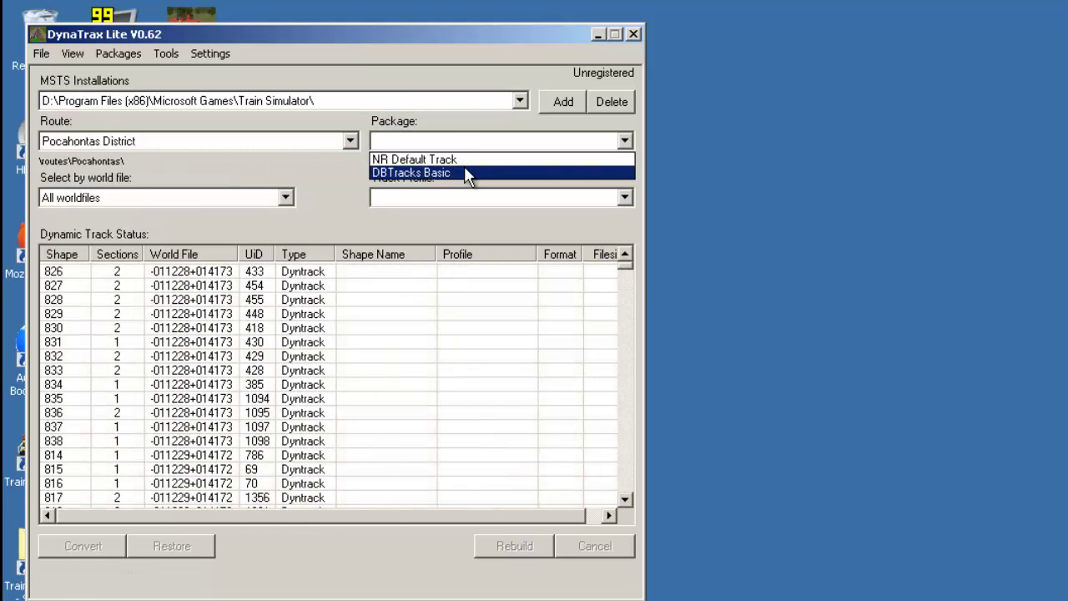
click(464, 172)
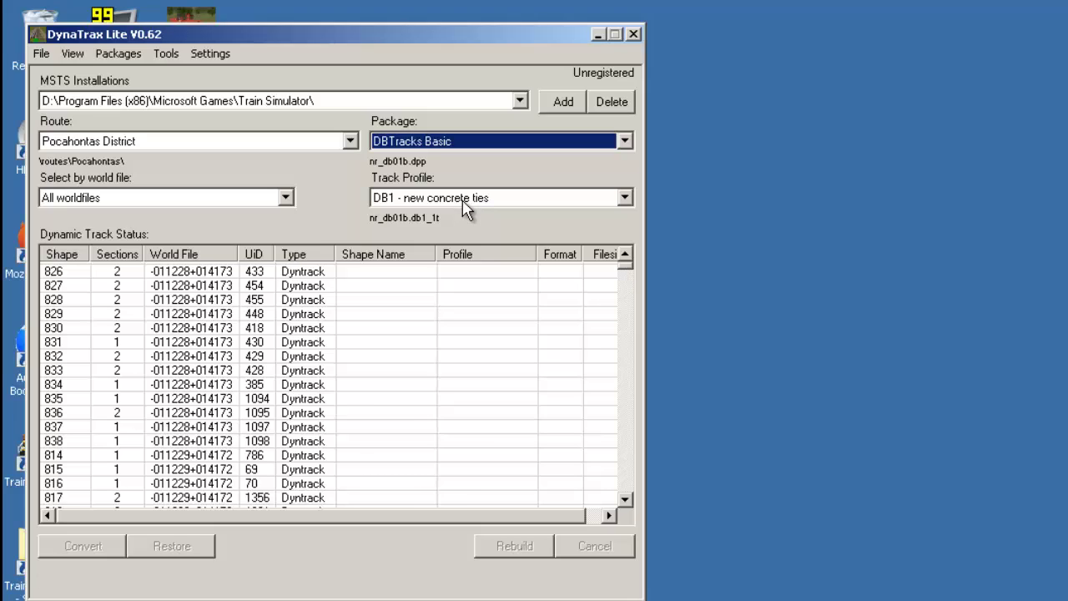
Set the track profile to [q75] DB3.
click(466, 200)
scroll(438, 281, down, 10)
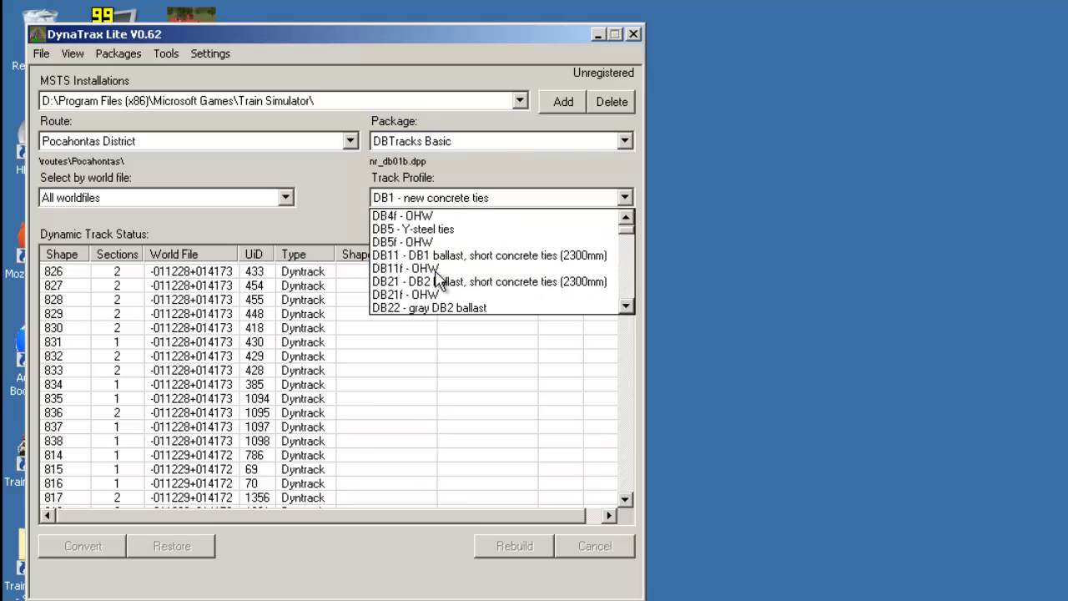
scroll(438, 282, down, 10)
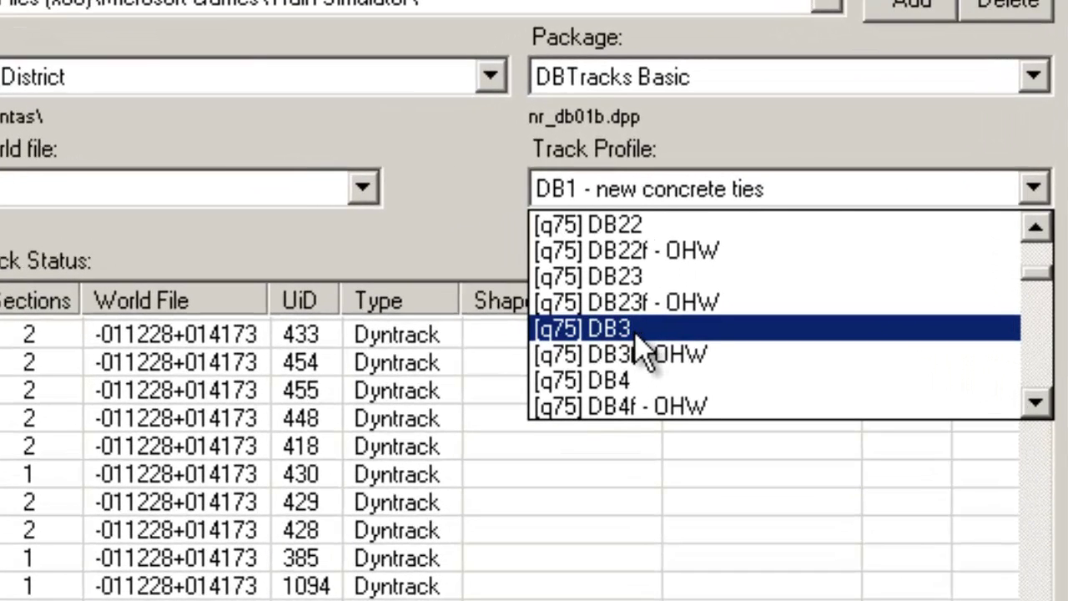
scroll(639, 344, down, 10)
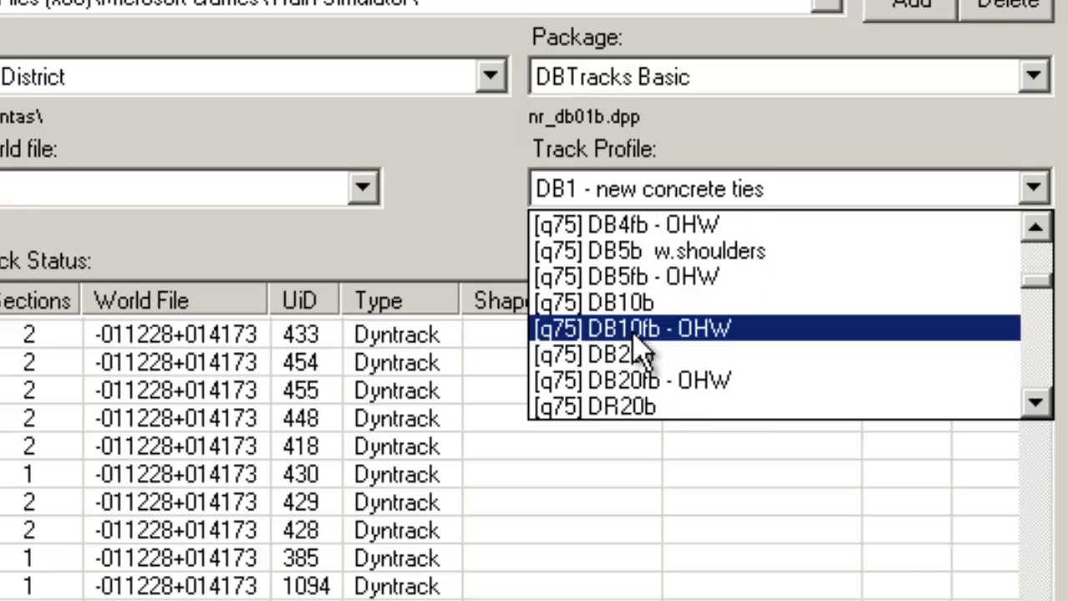
scroll(639, 346, down, 6)
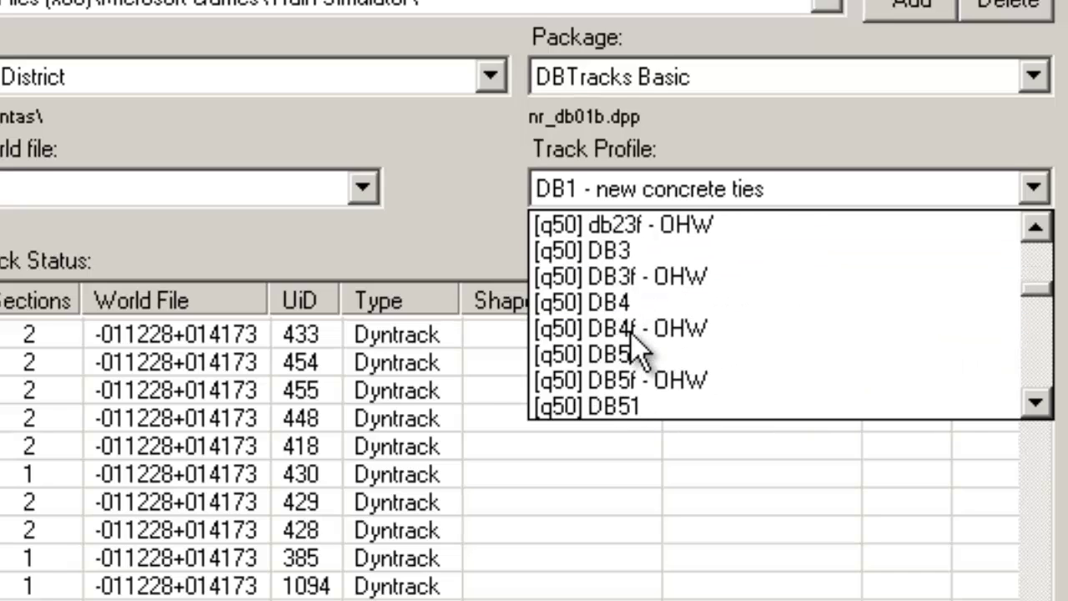
scroll(638, 347, up, 1)
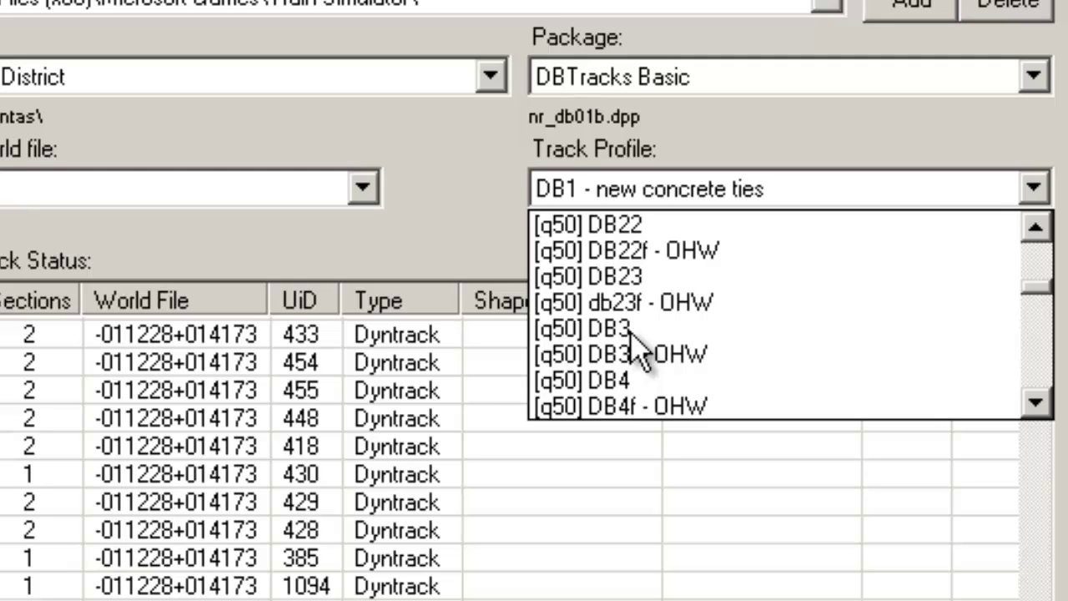
scroll(639, 346, up, 15)
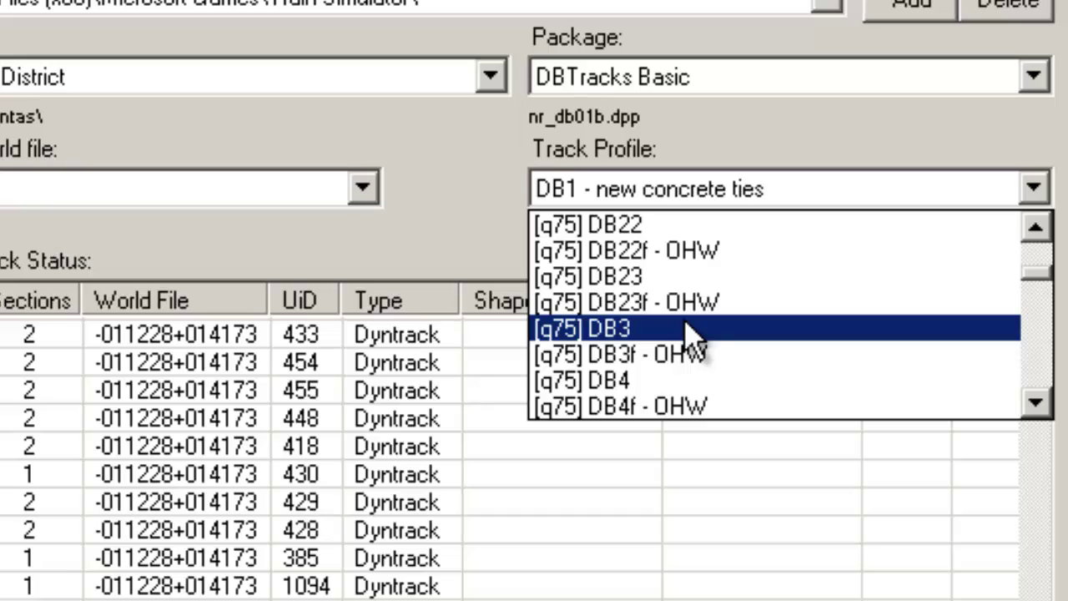
click(689, 330)
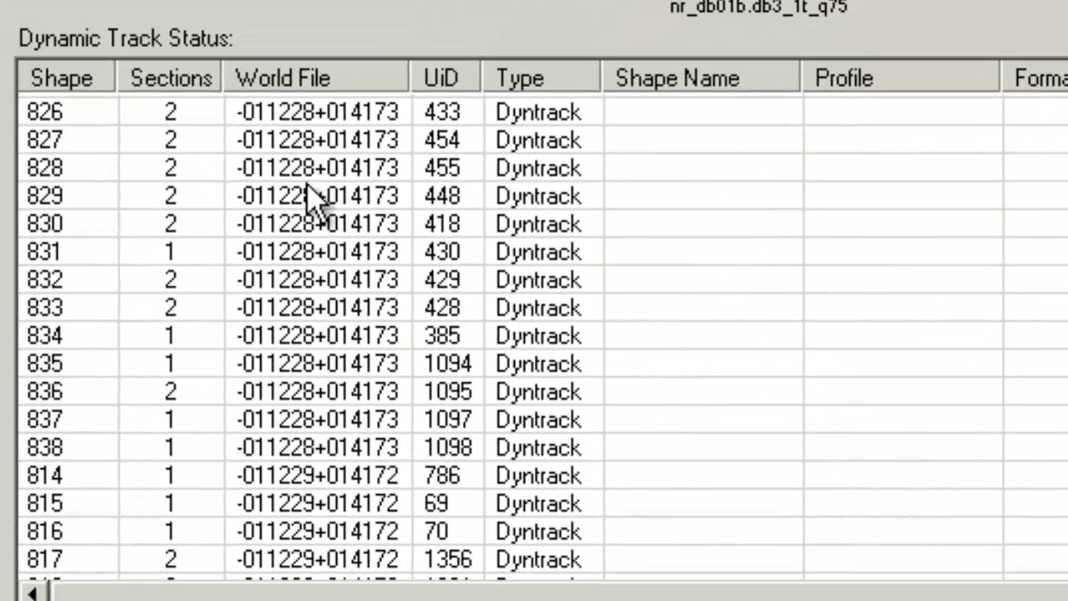
Try selecting all the dynamic track entries at once as well as single entries such as shapes 835, 833 and 826.
click(264, 272)
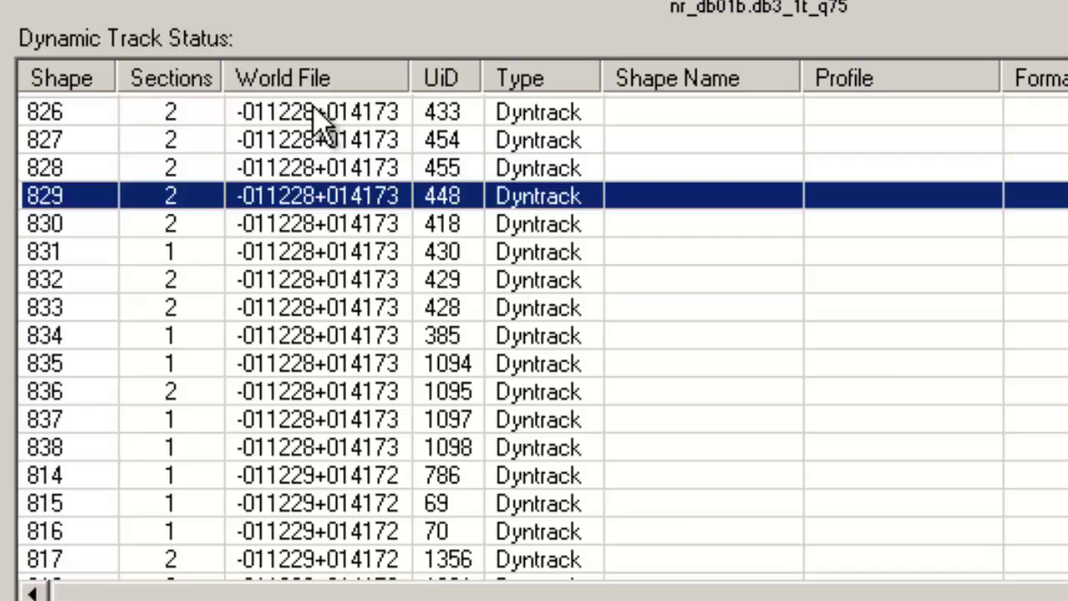
click(274, 190)
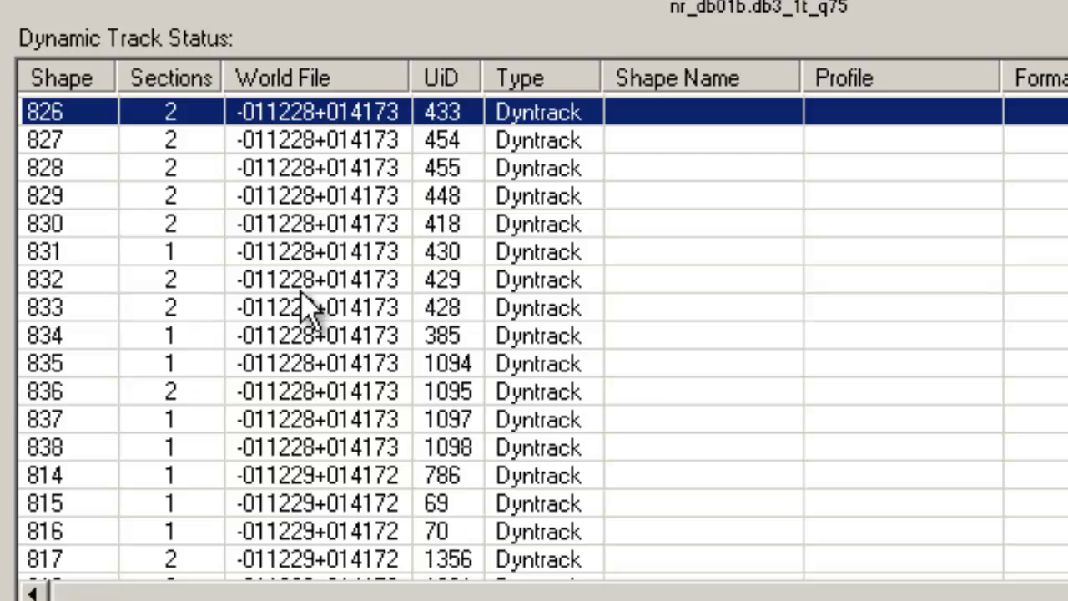
key(ctrl+a)
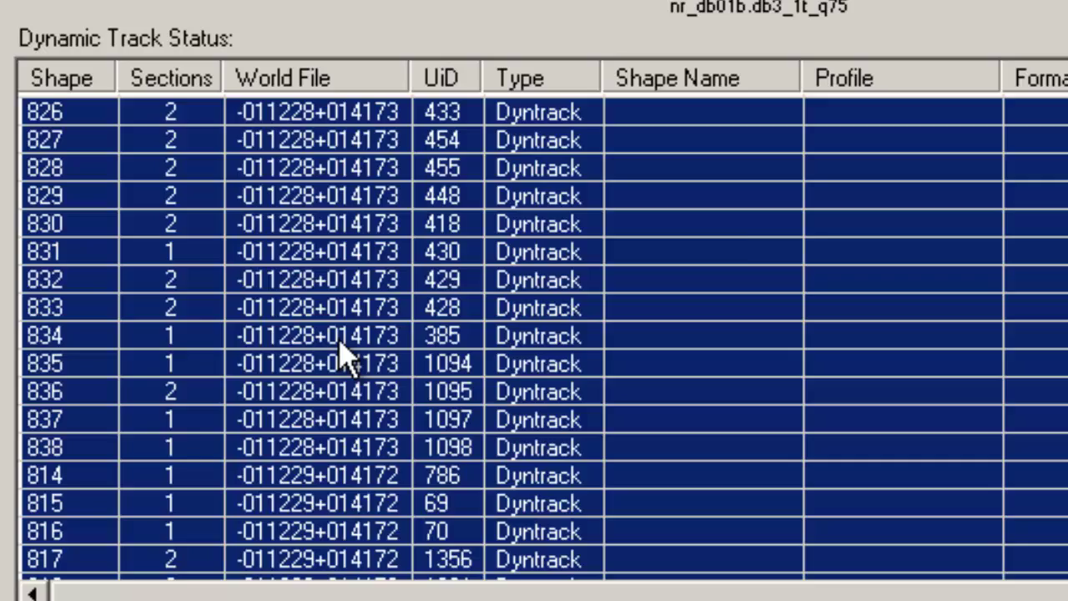
click(718, 224)
click(404, 280)
click(374, 365)
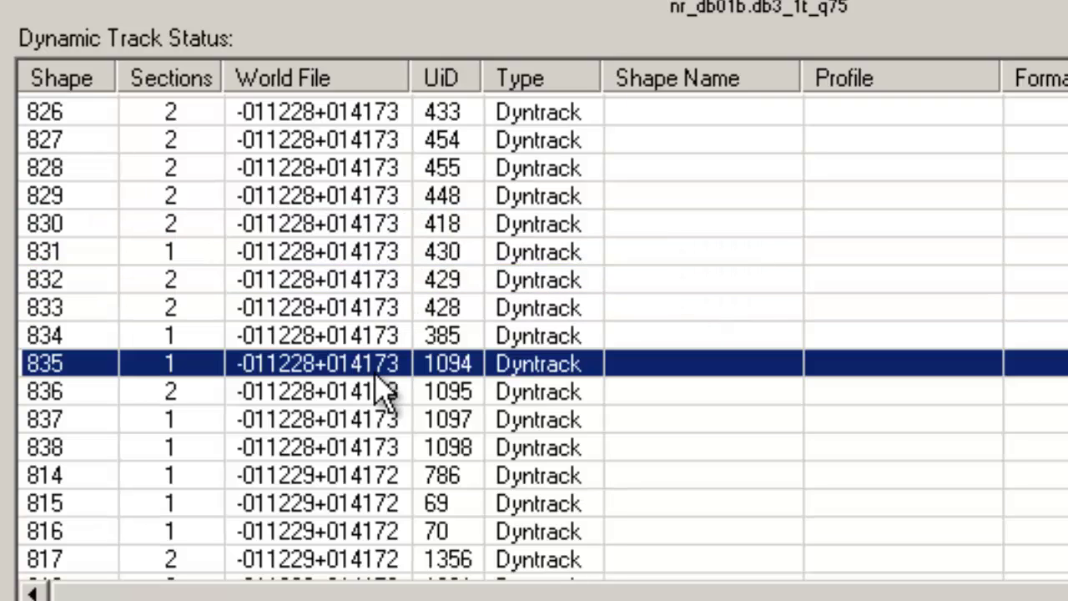
click(376, 451)
click(370, 318)
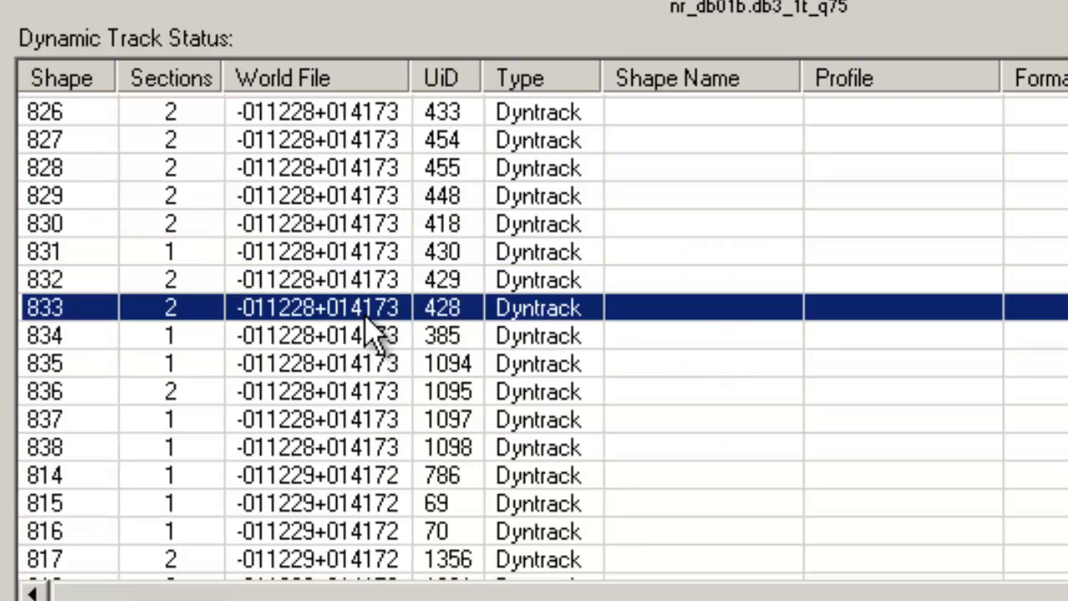
click(300, 125)
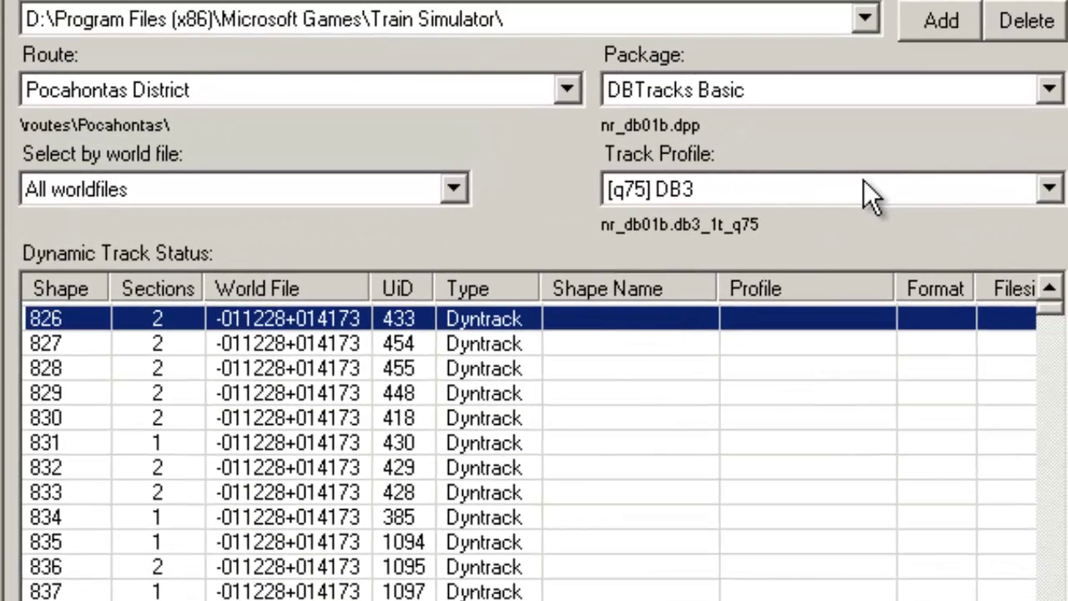
Try the [q75] DB30 track profile with shape 826 selected, and return the profile to [q75] DB3.
click(974, 0)
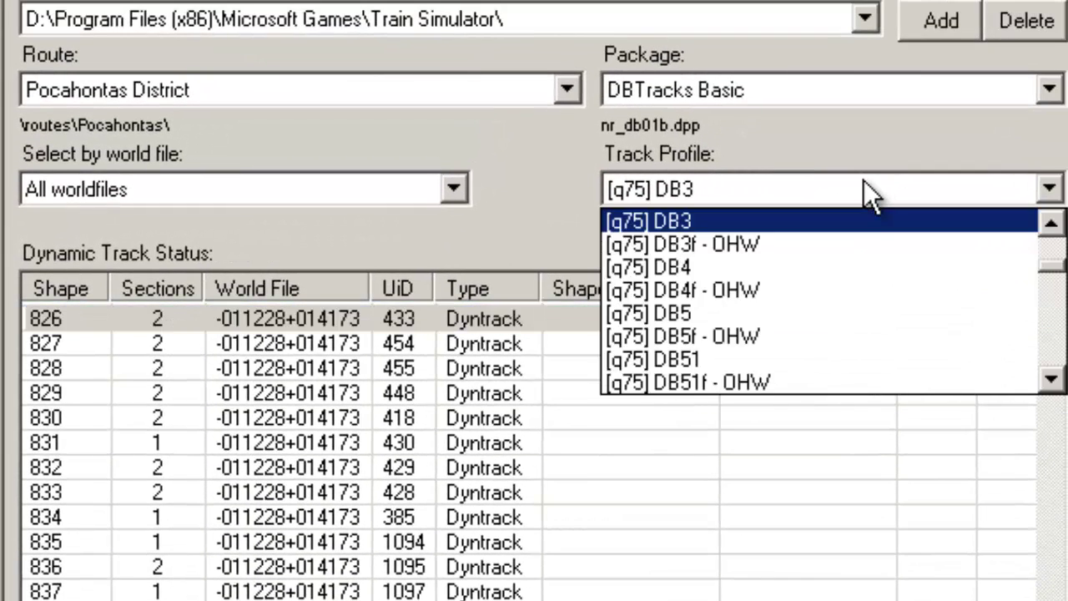
scroll(814, 305, down, 4)
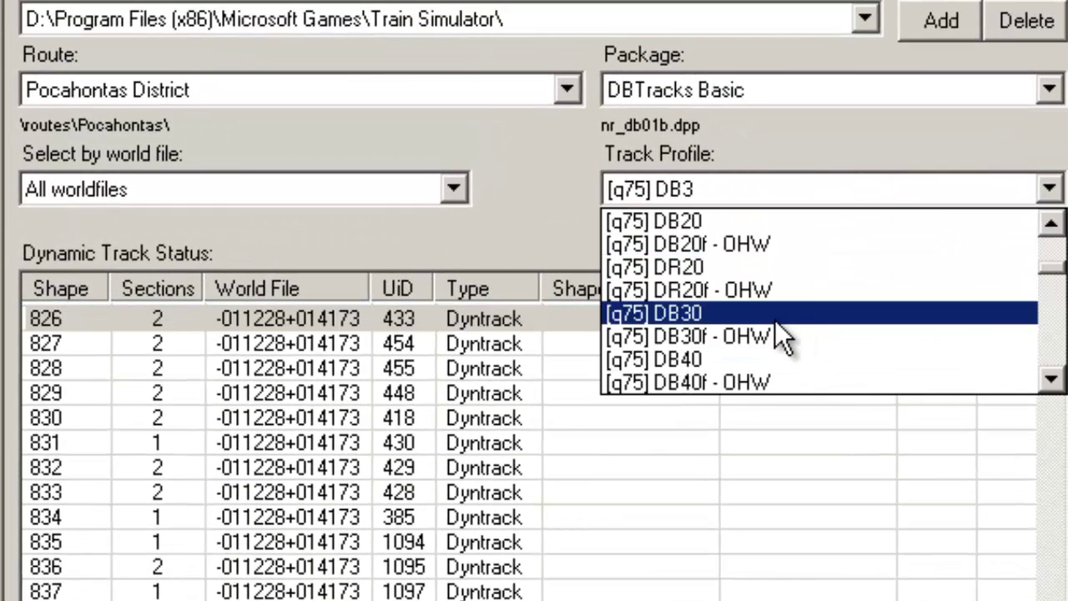
click(667, 315)
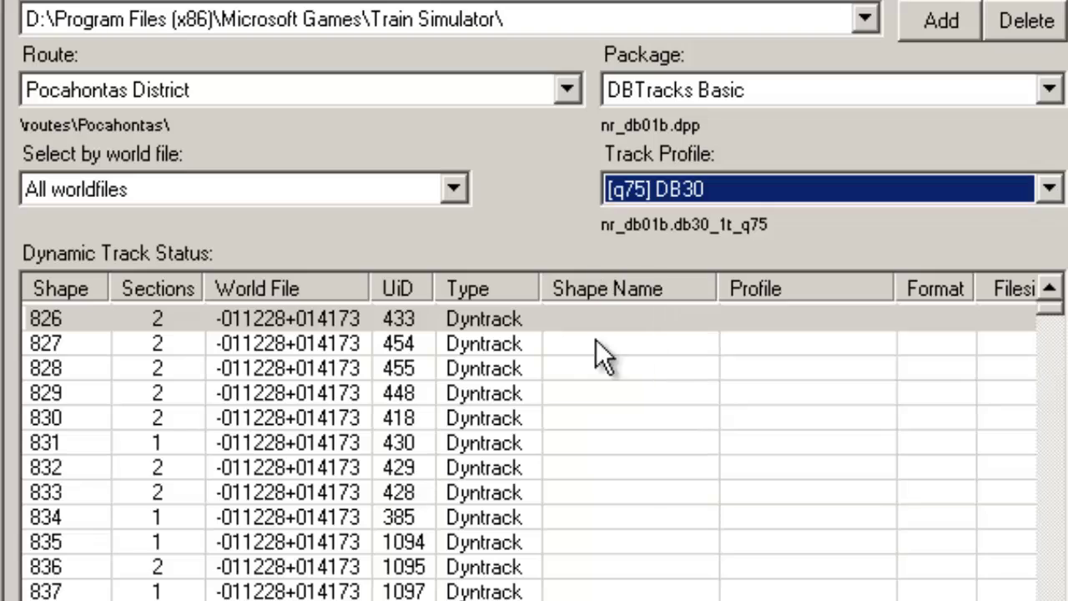
click(197, 320)
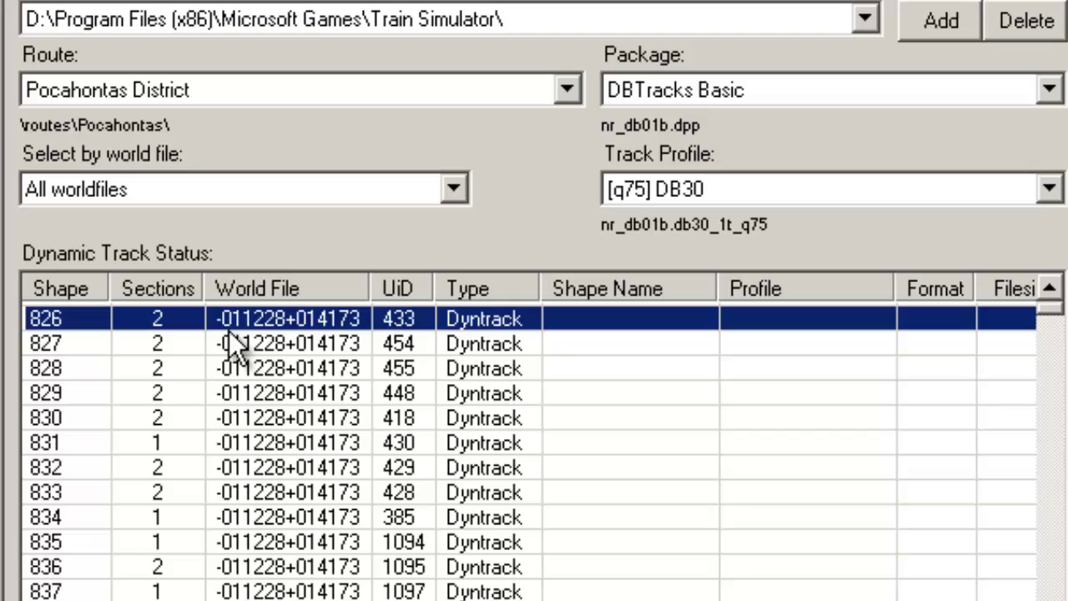
click(667, 188)
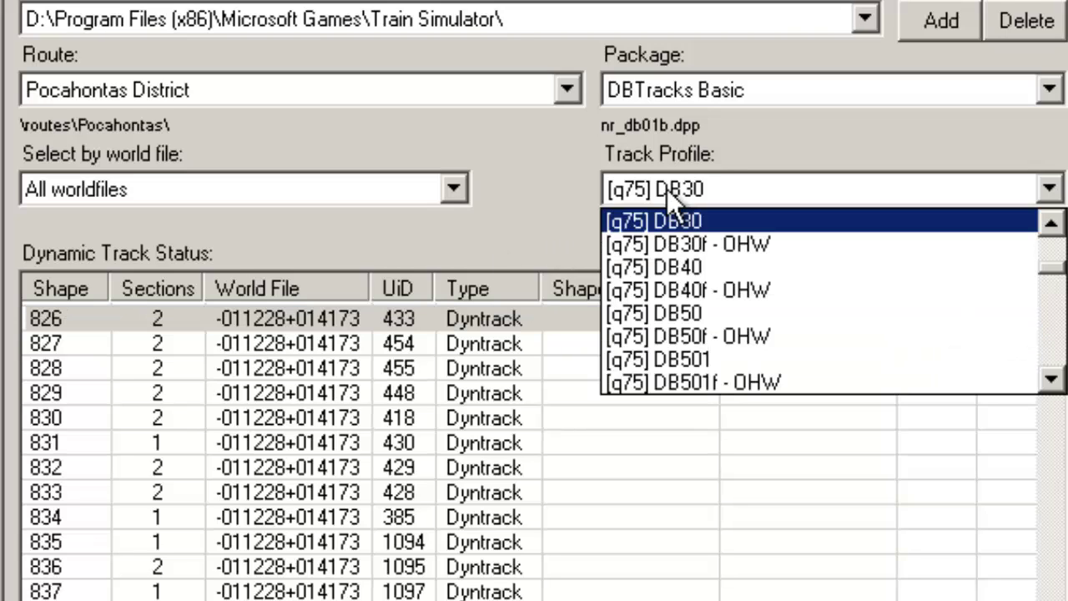
key(Up)
key(Up)
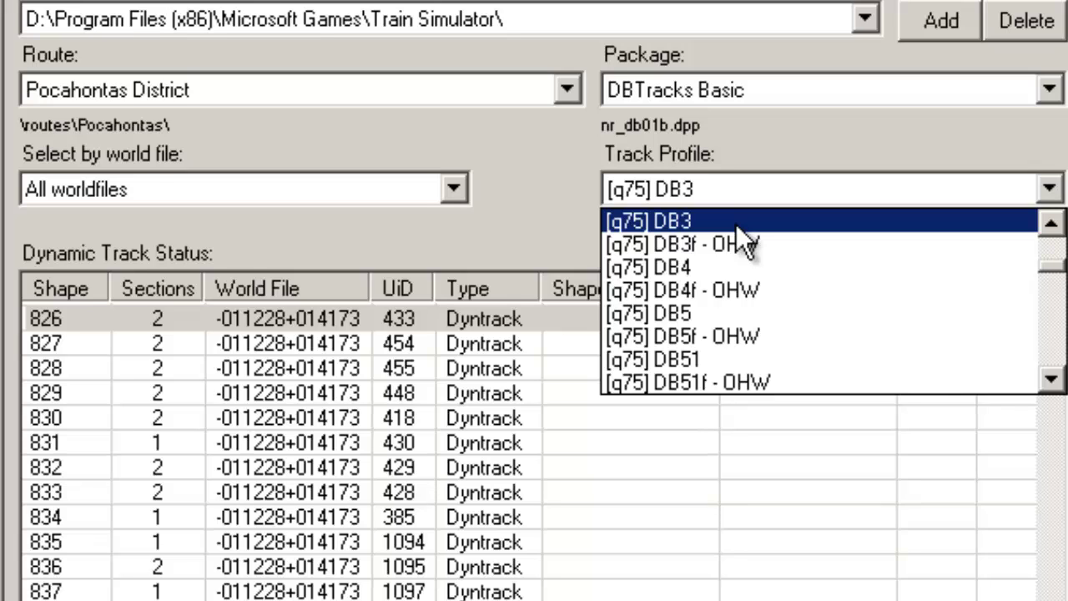
click(737, 223)
Select all the dynamic track entries of the Pocahontas District route and convert them.
click(408, 442)
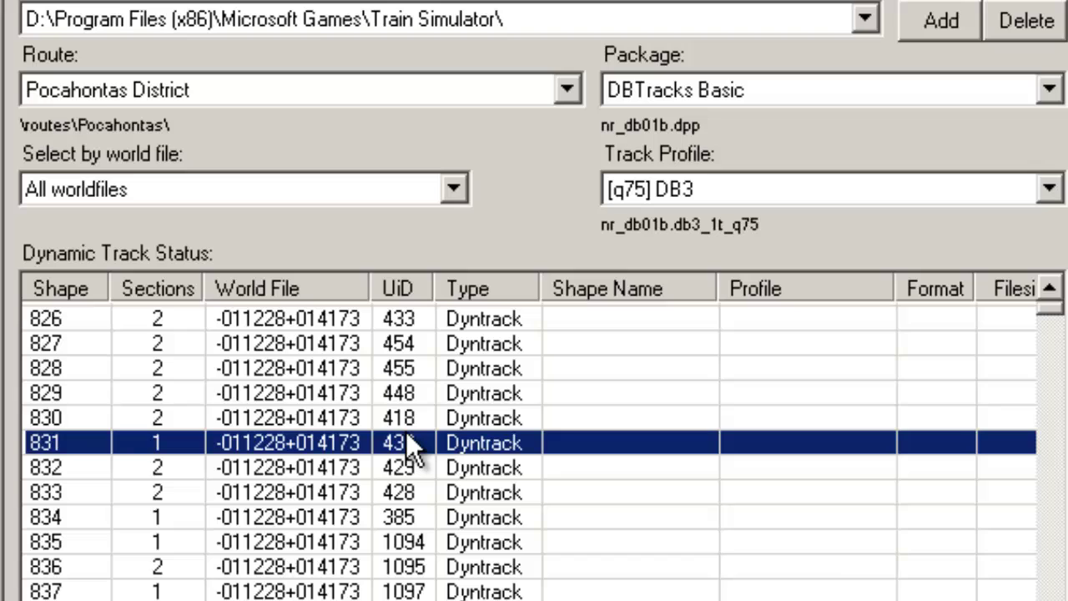
key(ctrl+a)
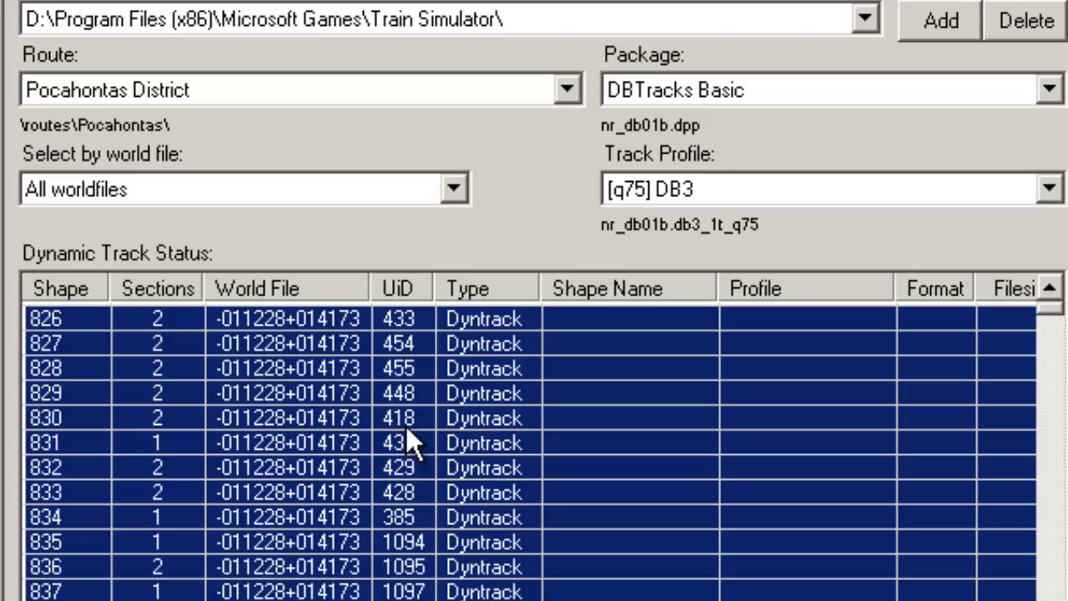
click(401, 468)
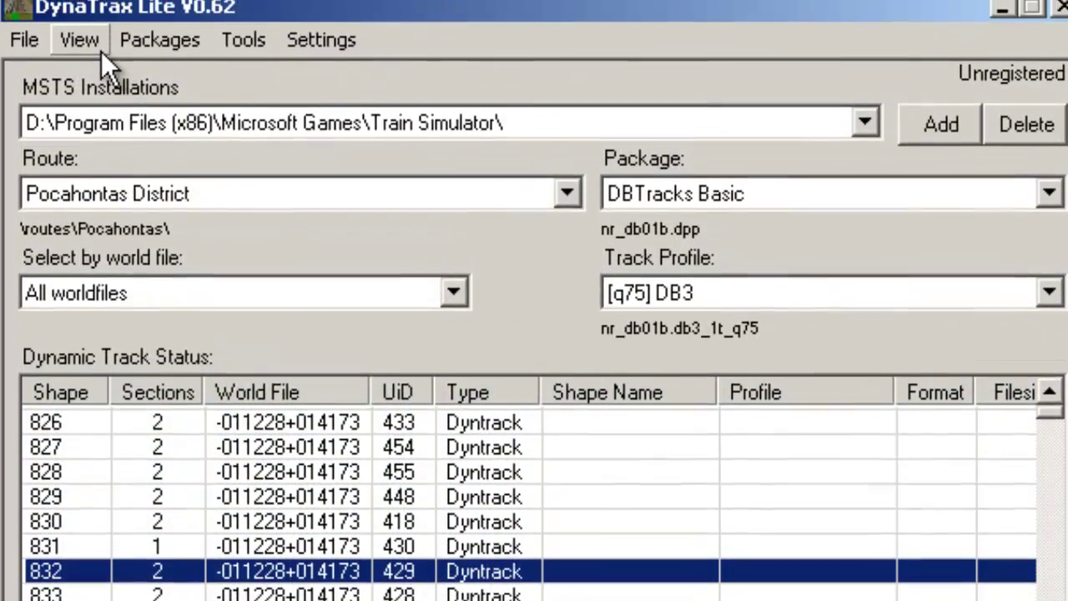
click(99, 47)
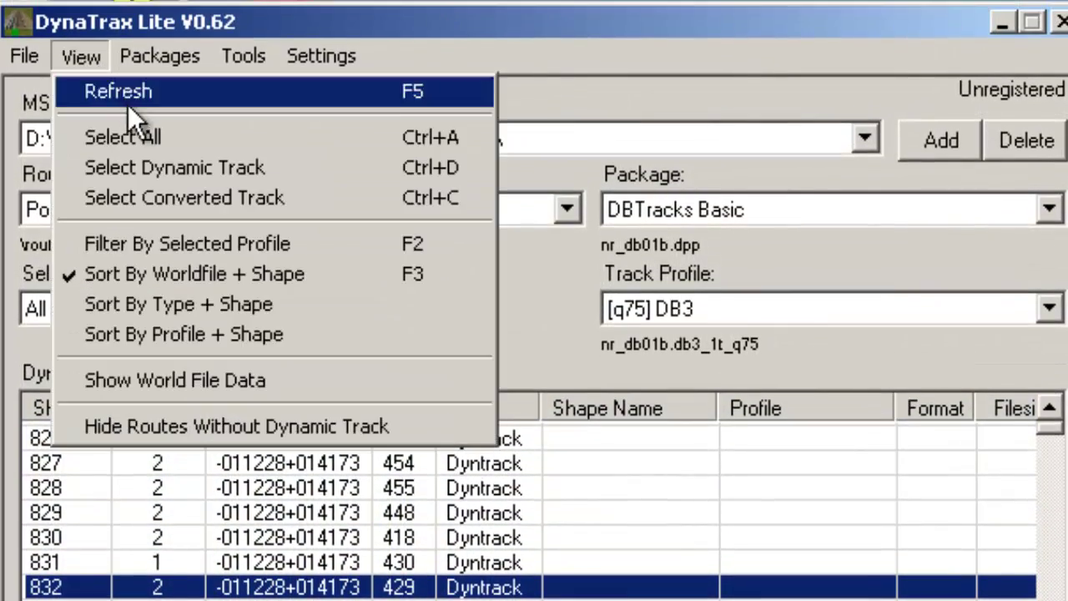
click(147, 134)
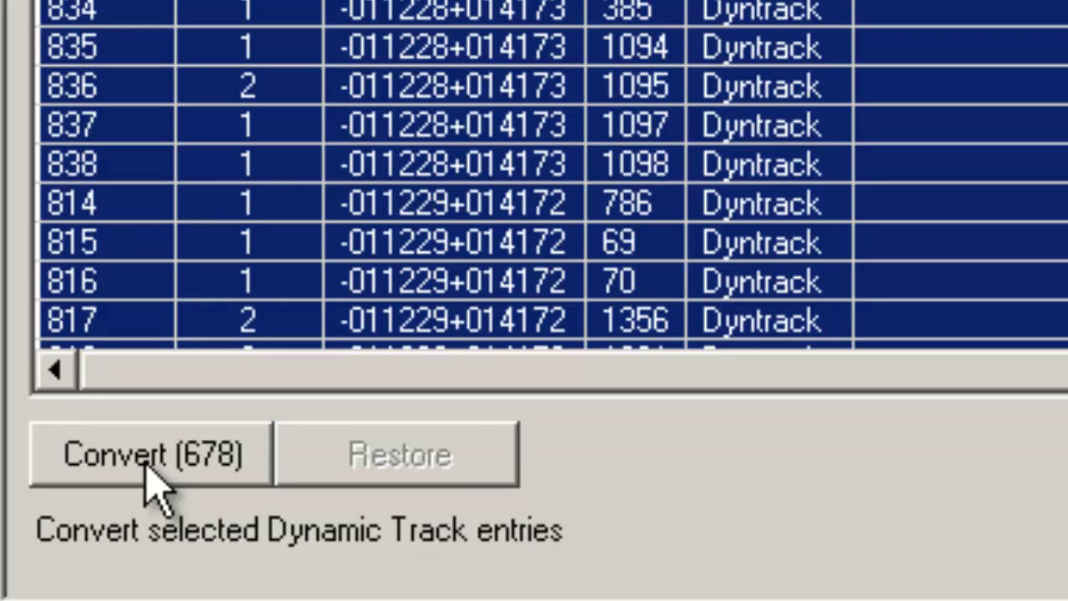
click(146, 575)
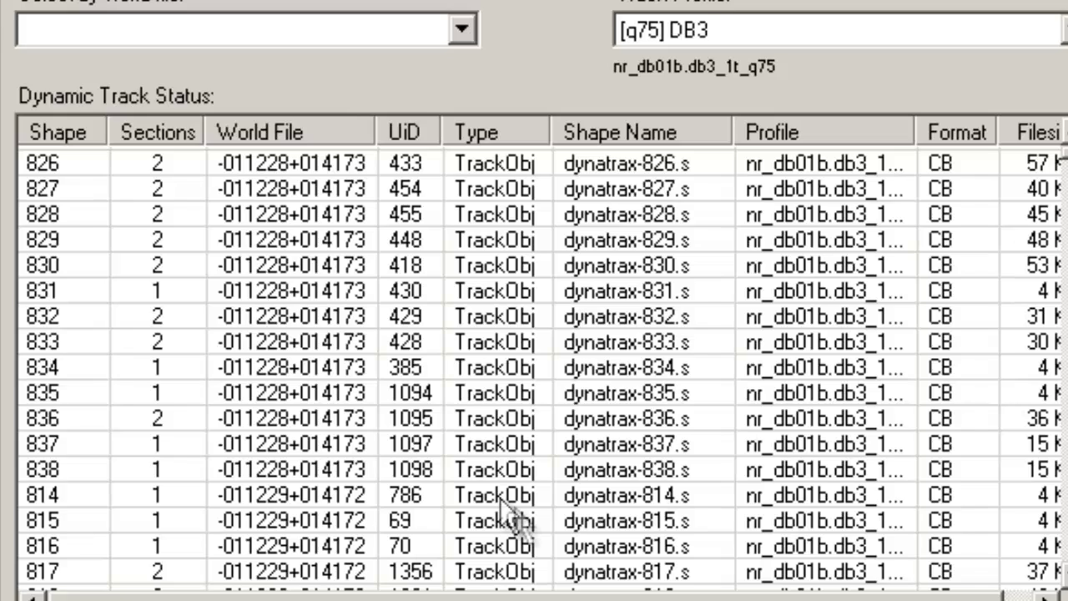
Try to restore all the converted track entries to dynamic track.
click(364, 501)
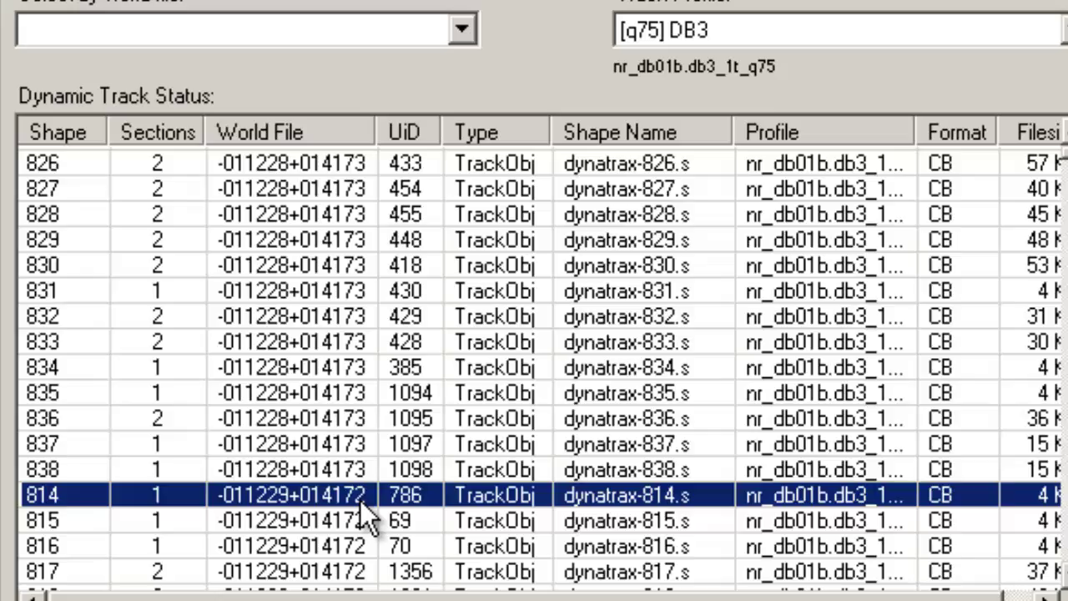
key(ctrl+a)
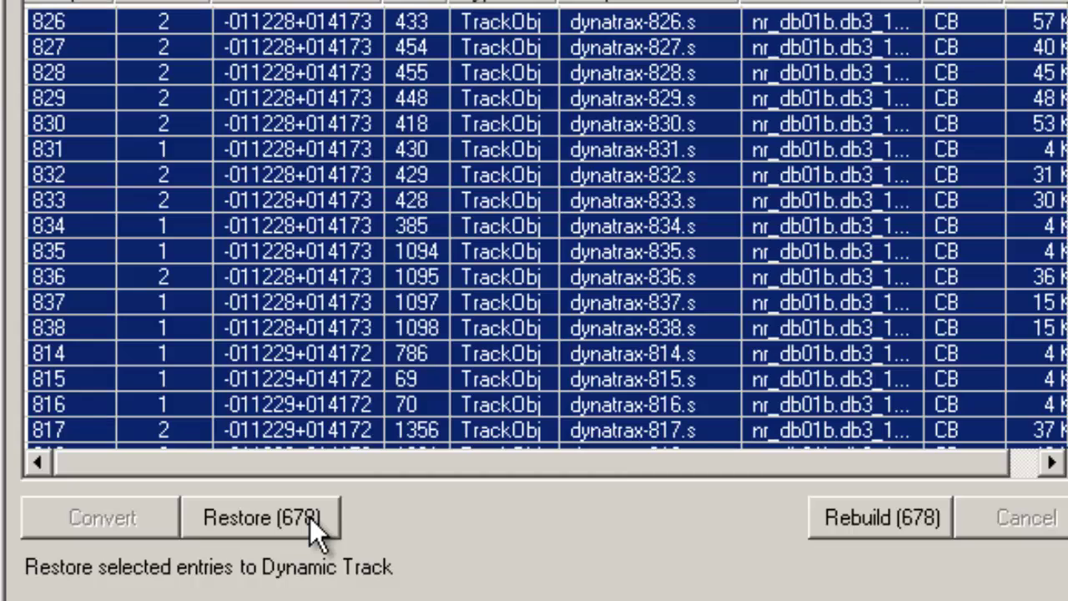
click(309, 518)
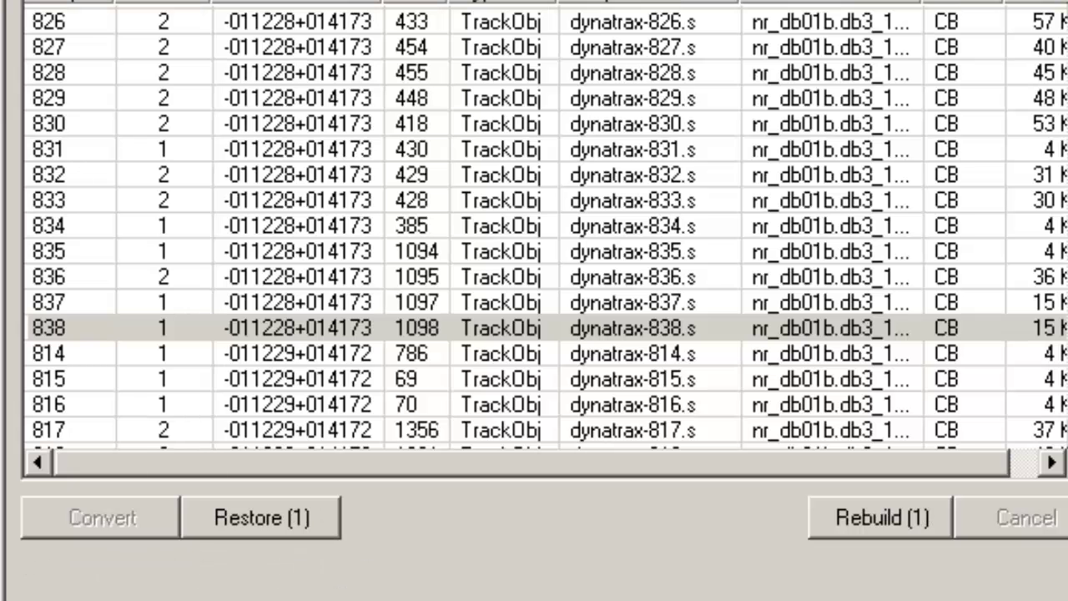